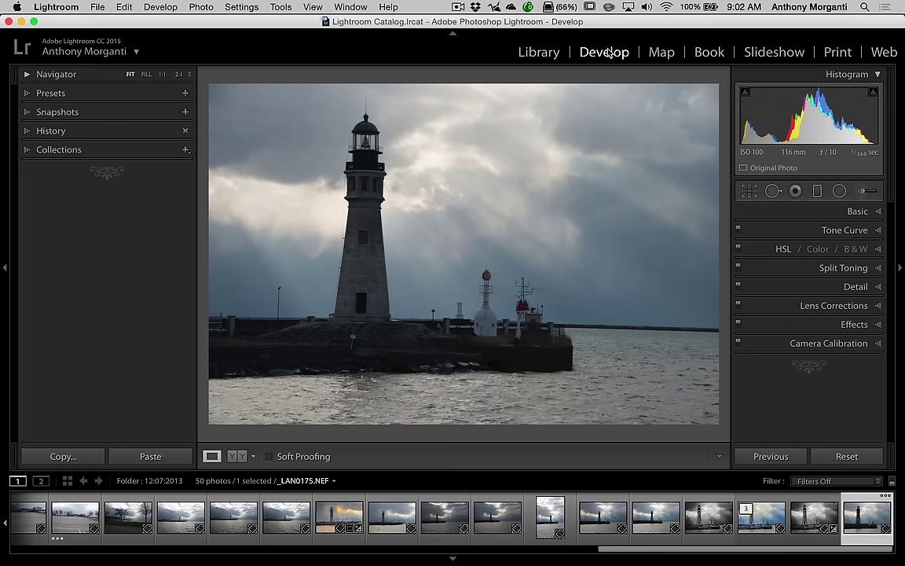
Enlarge the photo view by hiding every surrounding panel except the develop adjustments, and look over the Lens Corrections options
{"action": "key", "text": "shift+Tab"}
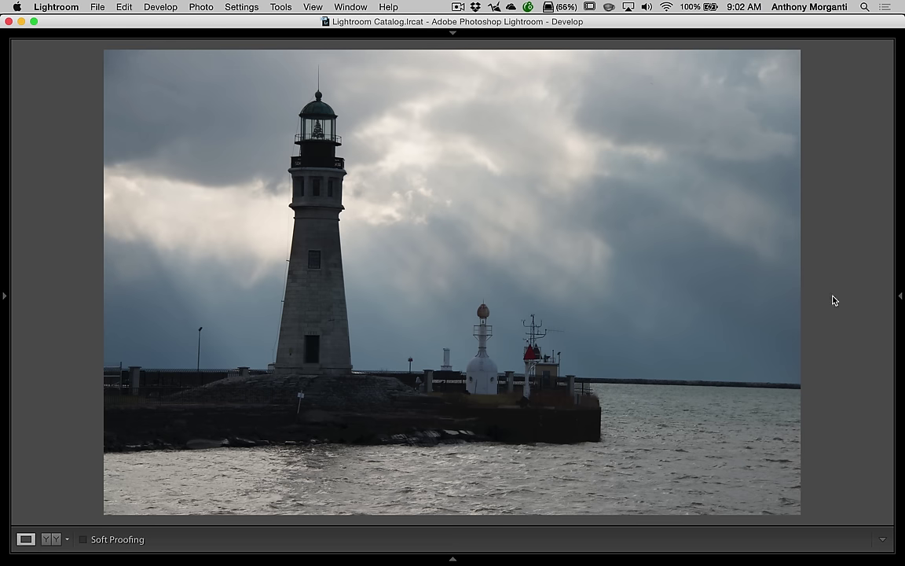
{"action": "left_click", "coordinate": [902, 297]}
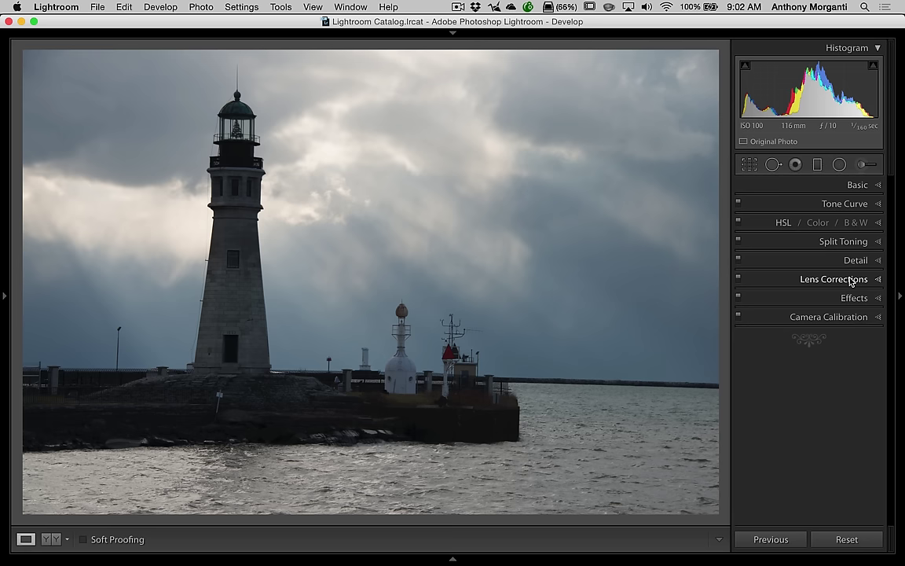
{"action": "left_click", "coordinate": [745, 281]}
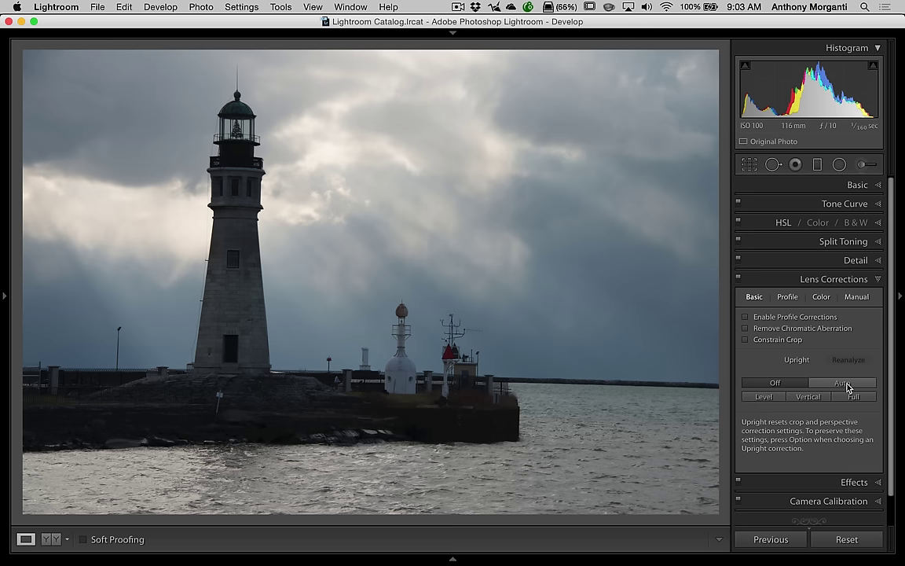
{"action": "left_click", "coordinate": [838, 281]}
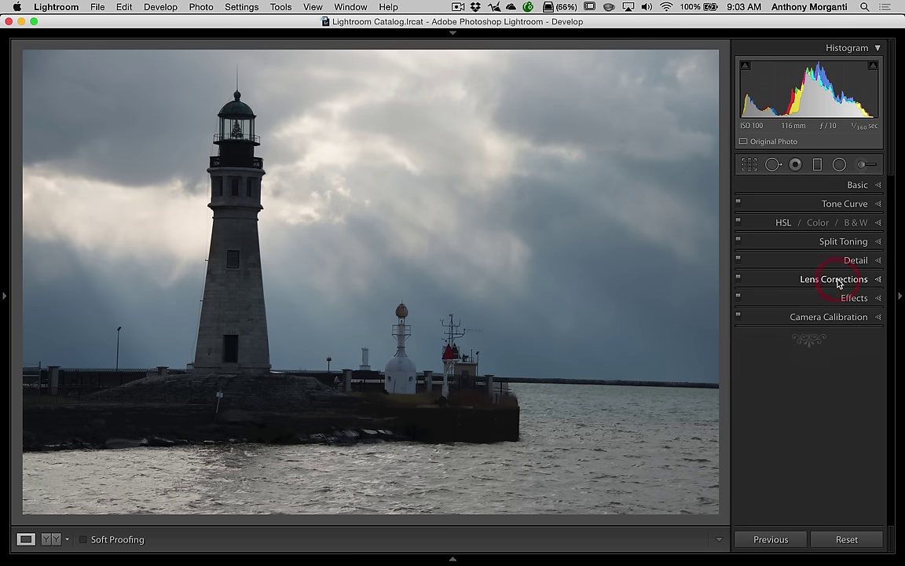
Straighten the lighthouse photo to an angle of about -1.07 by levelling it along the distant horizon with Crop & Straighten
{"action": "left_click", "coordinate": [749, 164]}
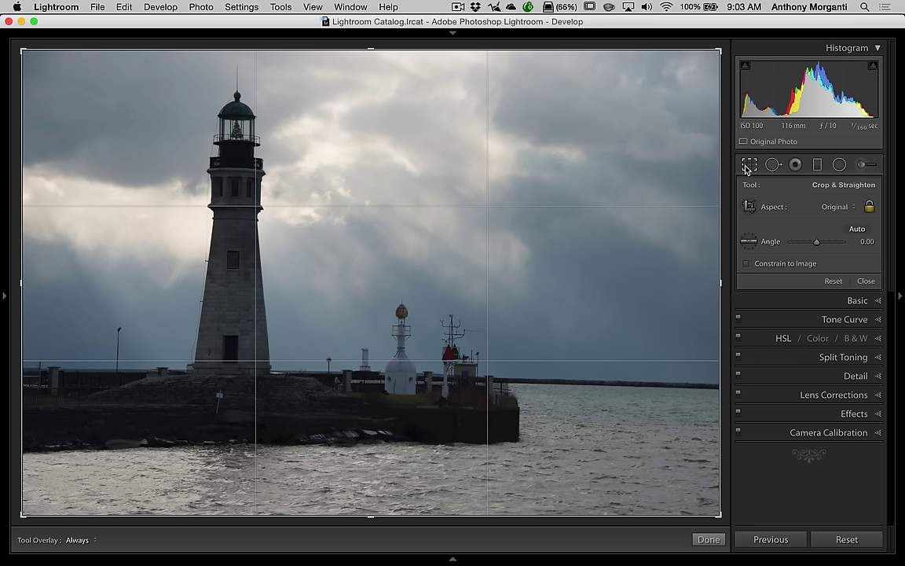
{"action": "left_click", "coordinate": [750, 244]}
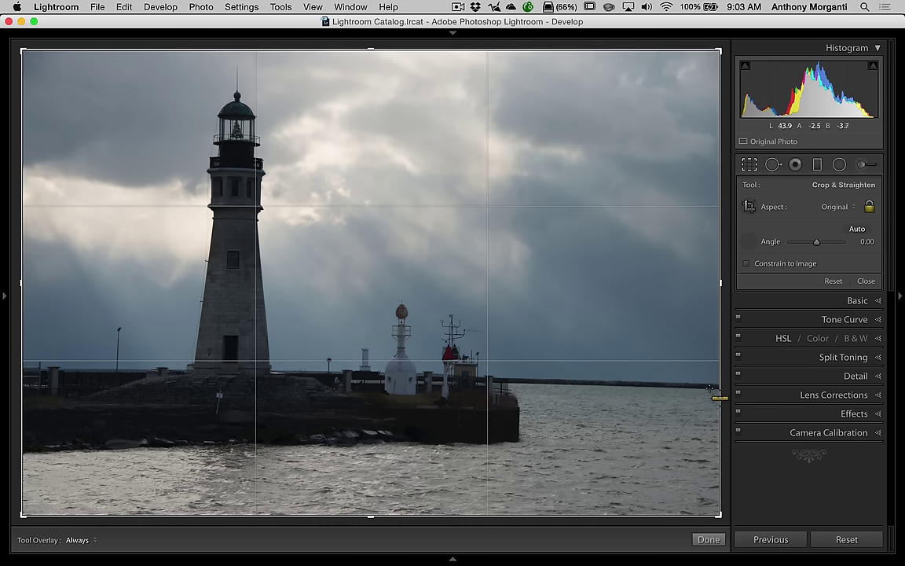
{"action": "left_click_drag", "start_coordinate": [716, 384], "coordinate": [17, 371]}
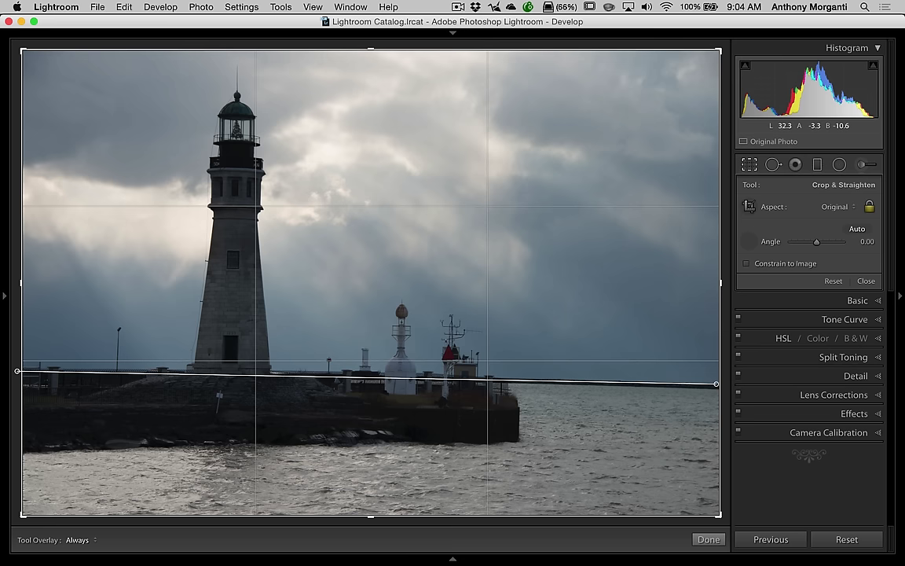
{"action": "left_click_drag", "start_coordinate": [716, 384], "coordinate": [715, 385]}
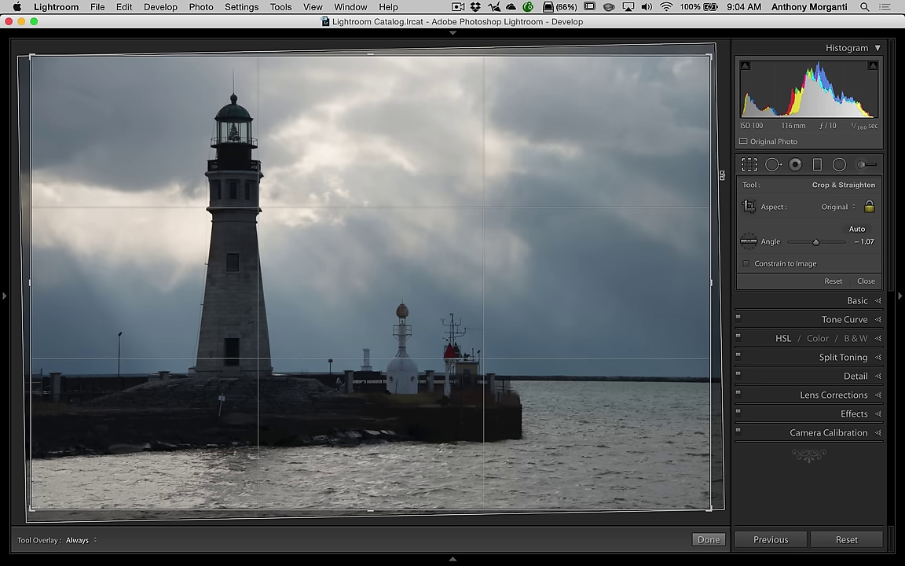
Fine-tune the crop rotation to an angle of -0.96 and apply the crop
{"action": "left_click_drag", "start_coordinate": [722, 174], "coordinate": [724, 176]}
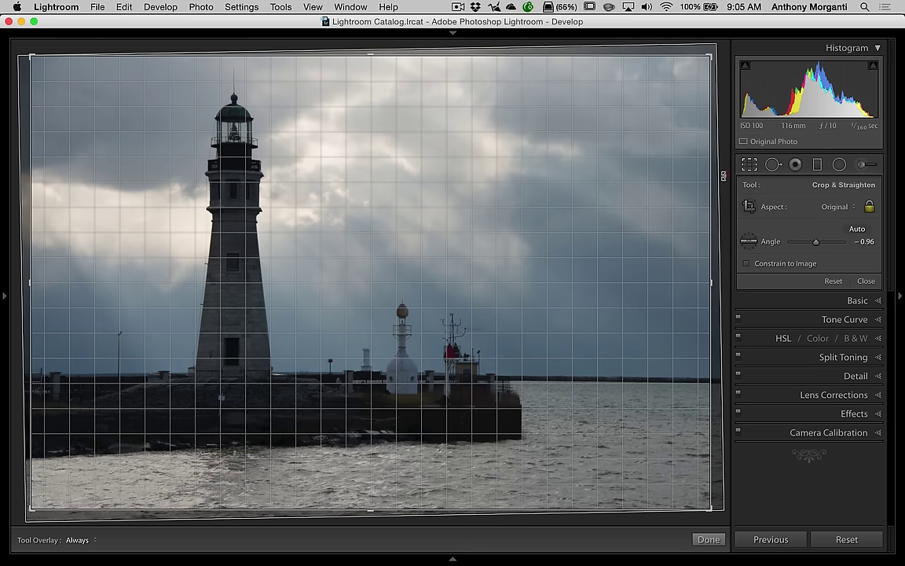
{"action": "left_click_drag", "start_coordinate": [724, 176], "coordinate": [723, 176]}
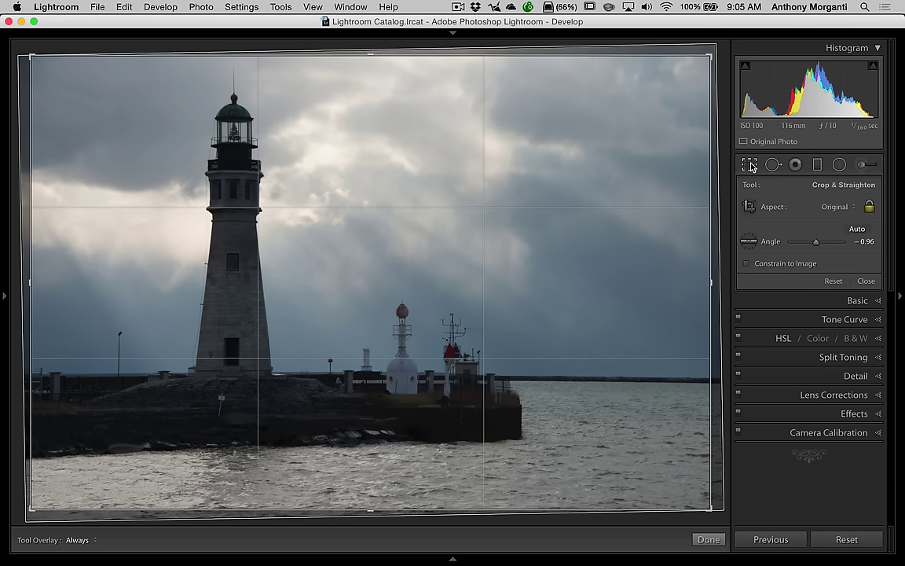
{"action": "left_click", "coordinate": [749, 165]}
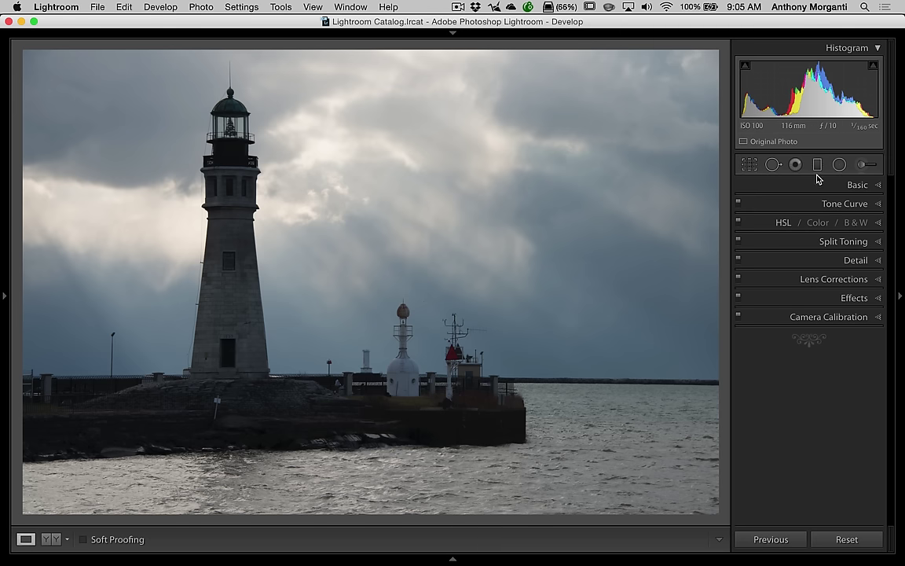
Try removing the photo's colour by setting Saturation to -100, and reset Saturation to its default
{"action": "left_click", "coordinate": [856, 186]}
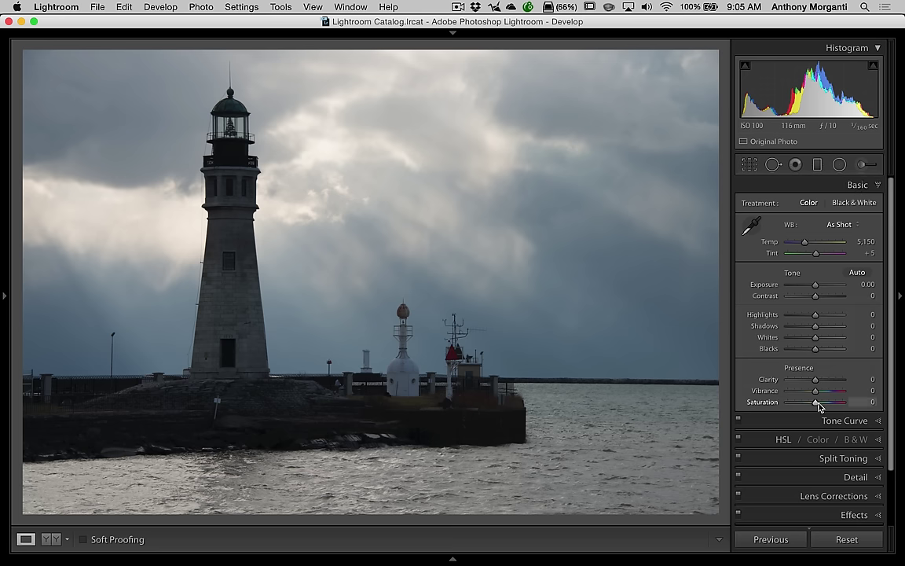
{"action": "left_click_drag", "start_coordinate": [814, 404], "coordinate": [754, 405]}
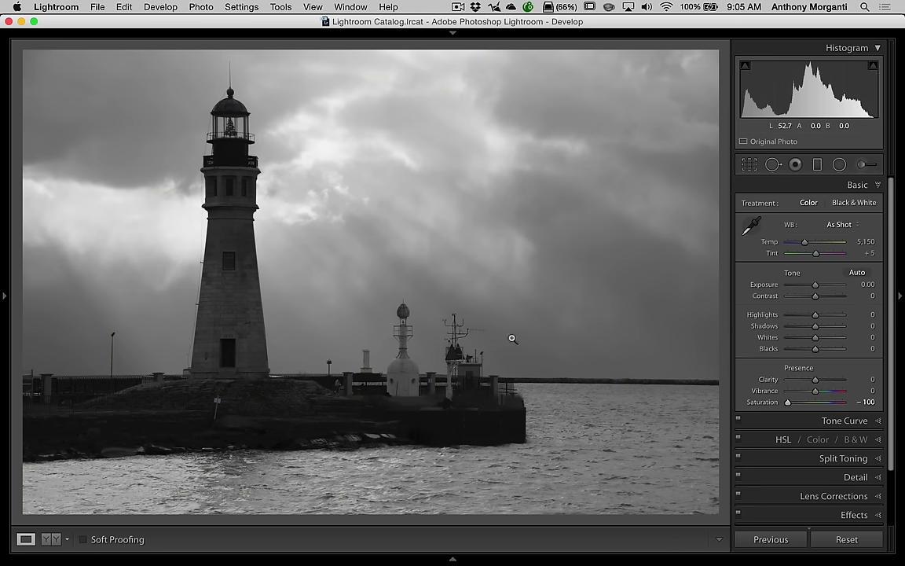
{"action": "double_click", "coordinate": [757, 403]}
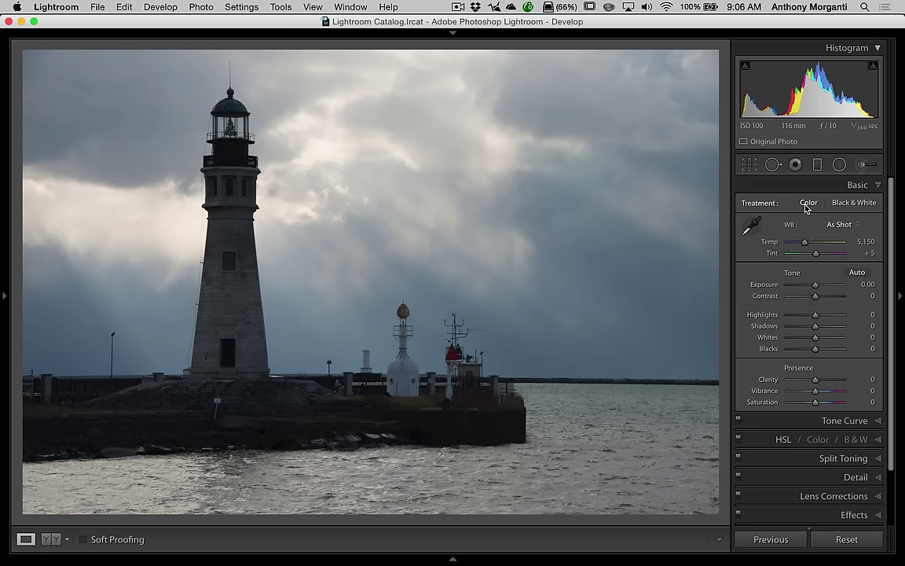
Try the Black & White treatment from the Basic adjustments and return the photo to the Color treatment
{"action": "left_click", "coordinate": [859, 204]}
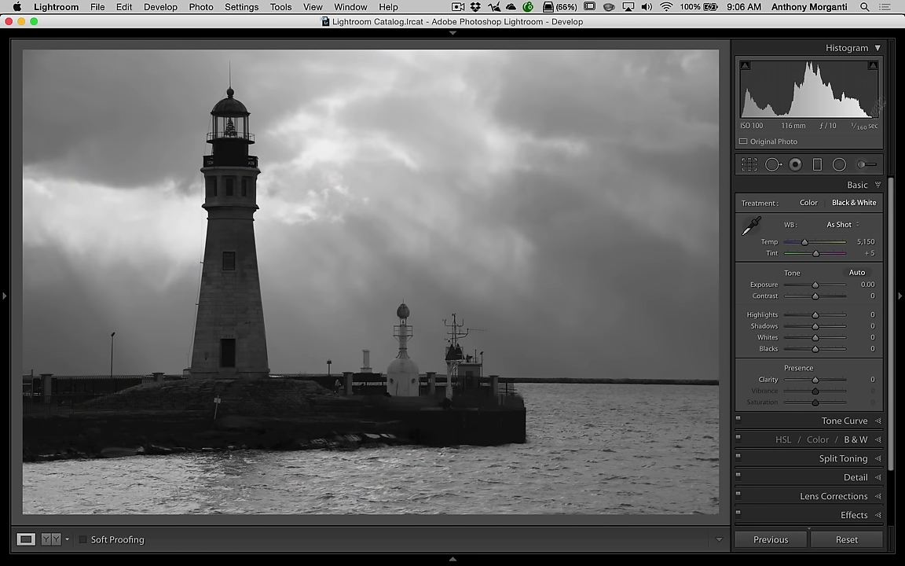
{"action": "left_click", "coordinate": [806, 205]}
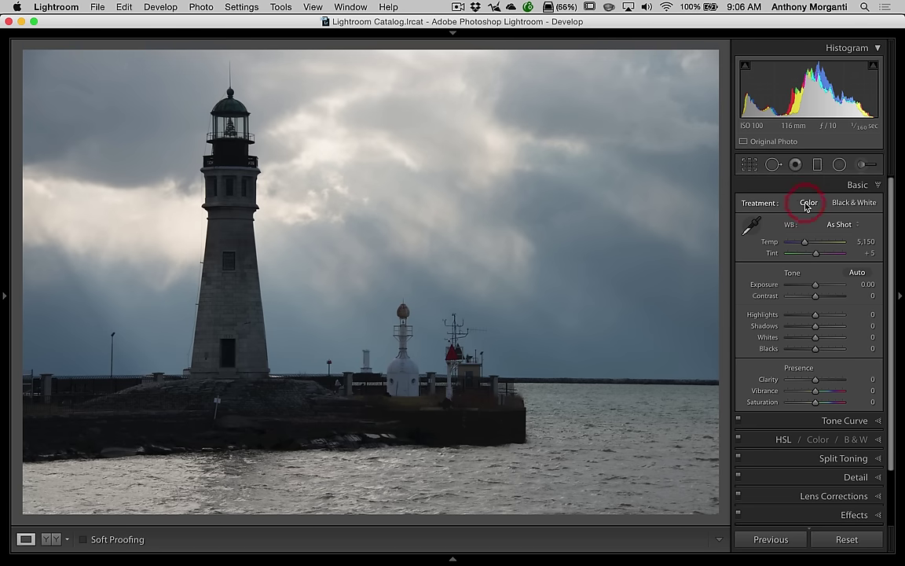
{"action": "left_click", "coordinate": [860, 186]}
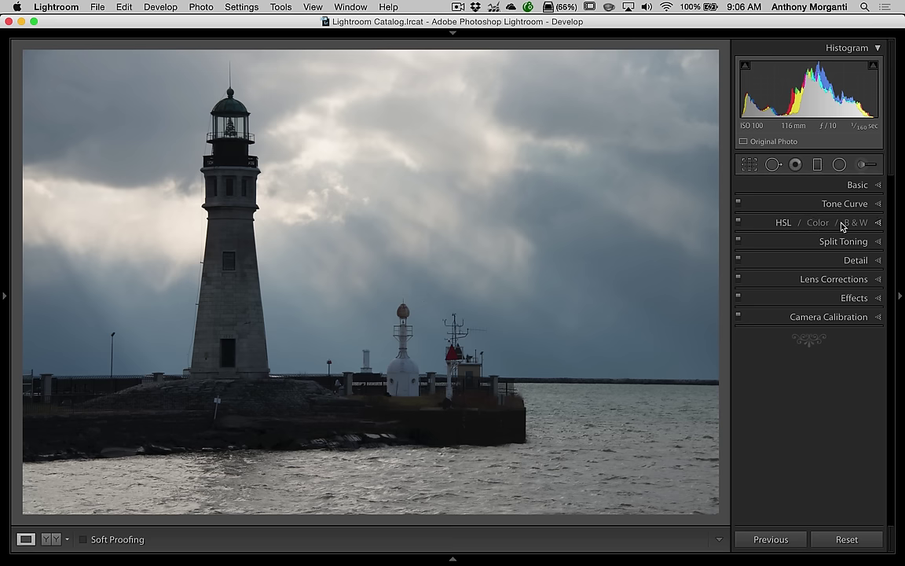
Convert the photo to black and white and adjust its Black & White Mix with Yellow at +5 and Green at +32
{"action": "left_click", "coordinate": [879, 224]}
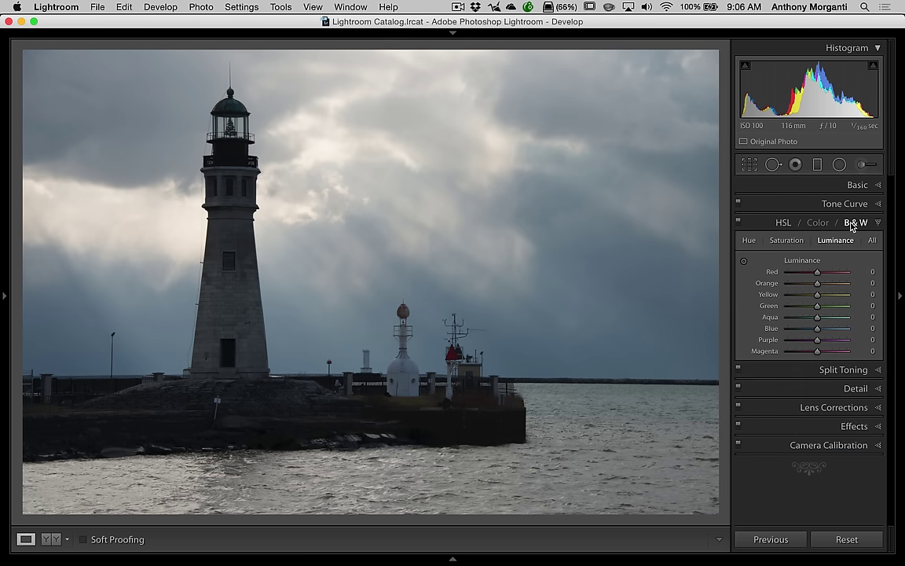
{"action": "left_click", "coordinate": [852, 224]}
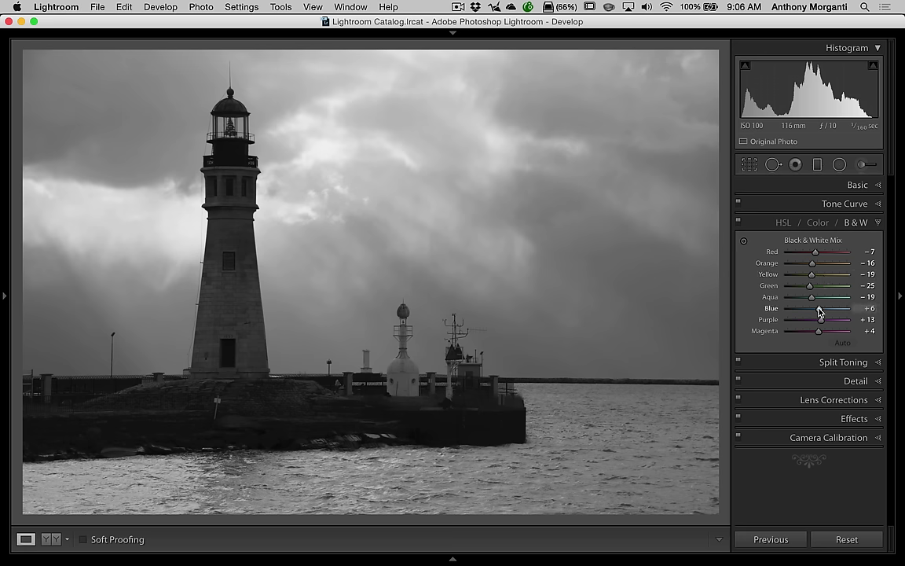
{"action": "mouse_move", "coordinate": [818, 309]}
{"action": "left_mouse_down"}
{"action": "mouse_move", "coordinate": [854, 314]}
{"action": "mouse_move", "coordinate": [791, 313]}
{"action": "mouse_move", "coordinate": [844, 314]}
{"action": "mouse_move", "coordinate": [800, 313]}
{"action": "mouse_move", "coordinate": [830, 313]}
{"action": "mouse_move", "coordinate": [818, 313]}
{"action": "left_mouse_up"}
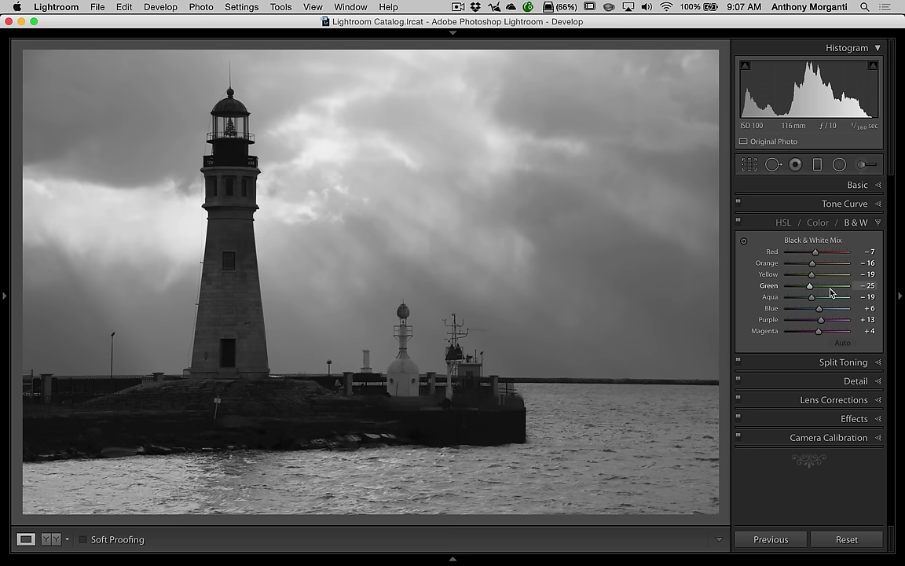
{"action": "mouse_move", "coordinate": [809, 290]}
{"action": "left_mouse_down"}
{"action": "mouse_move", "coordinate": [844, 286]}
{"action": "mouse_move", "coordinate": [809, 287]}
{"action": "mouse_move", "coordinate": [818, 283]}
{"action": "mouse_move", "coordinate": [853, 291]}
{"action": "mouse_move", "coordinate": [838, 279]}
{"action": "mouse_move", "coordinate": [802, 280]}
{"action": "mouse_move", "coordinate": [846, 280]}
{"action": "mouse_move", "coordinate": [808, 279]}
{"action": "mouse_move", "coordinate": [846, 280]}
{"action": "mouse_move", "coordinate": [819, 275]}
{"action": "mouse_move", "coordinate": [826, 285]}
{"action": "left_mouse_up"}
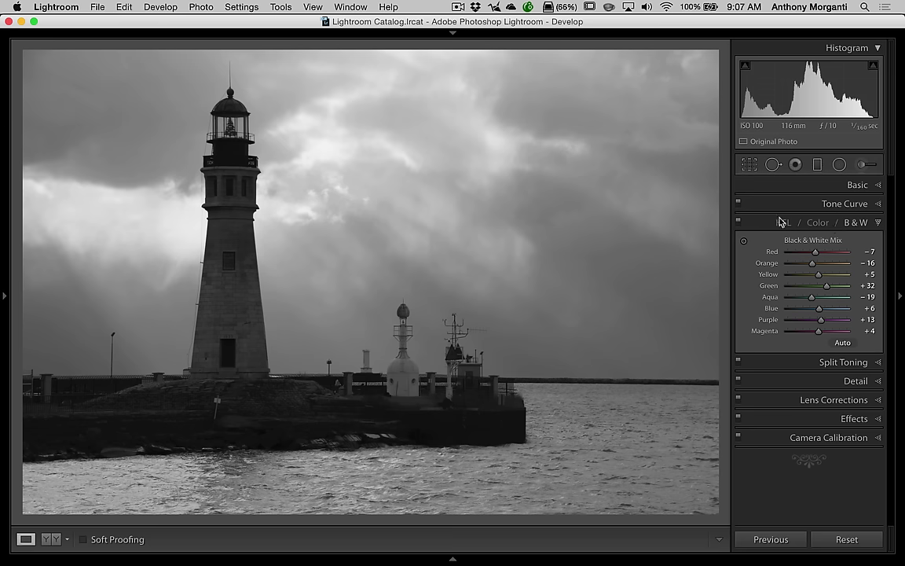
{"action": "left_click", "coordinate": [878, 223]}
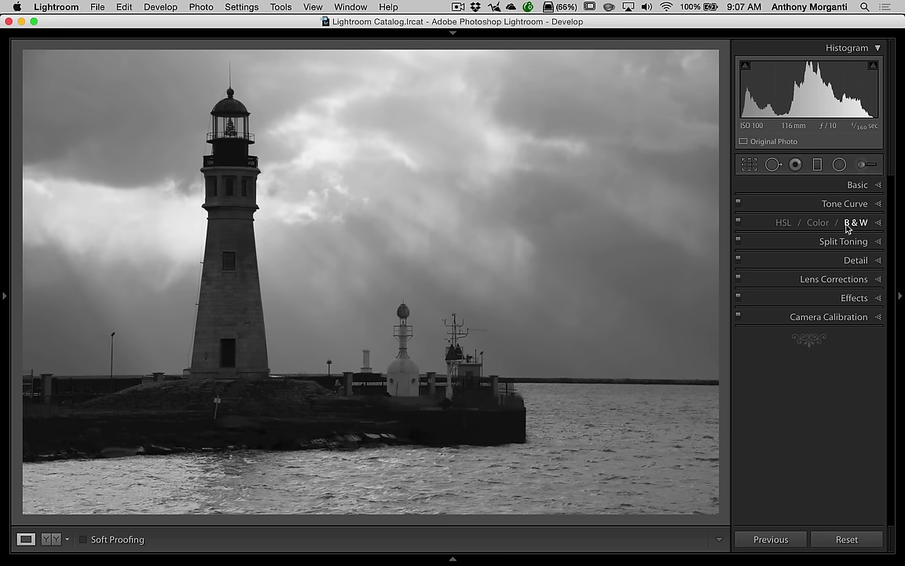
Try extreme tone values of Highlights -100 and Shadows +100, and reset both to 0
{"action": "left_click", "coordinate": [857, 185]}
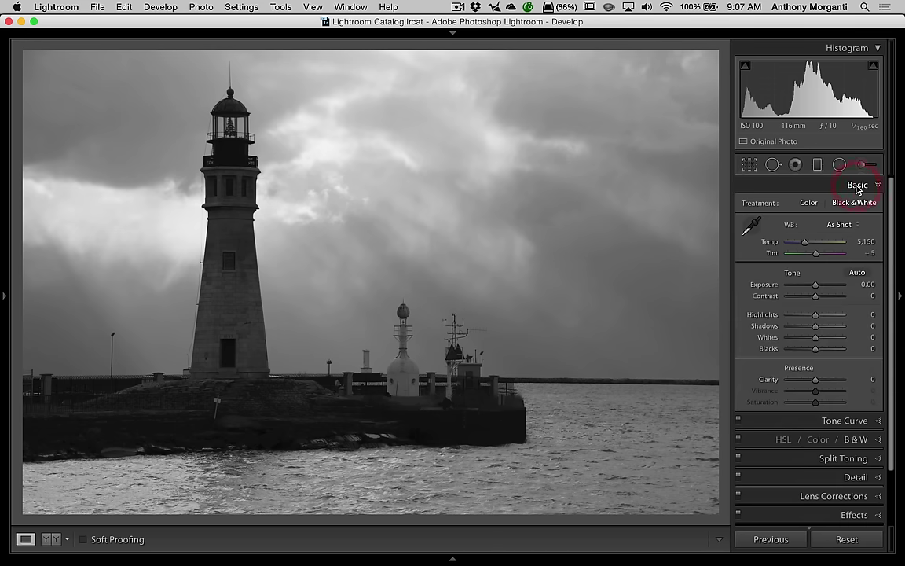
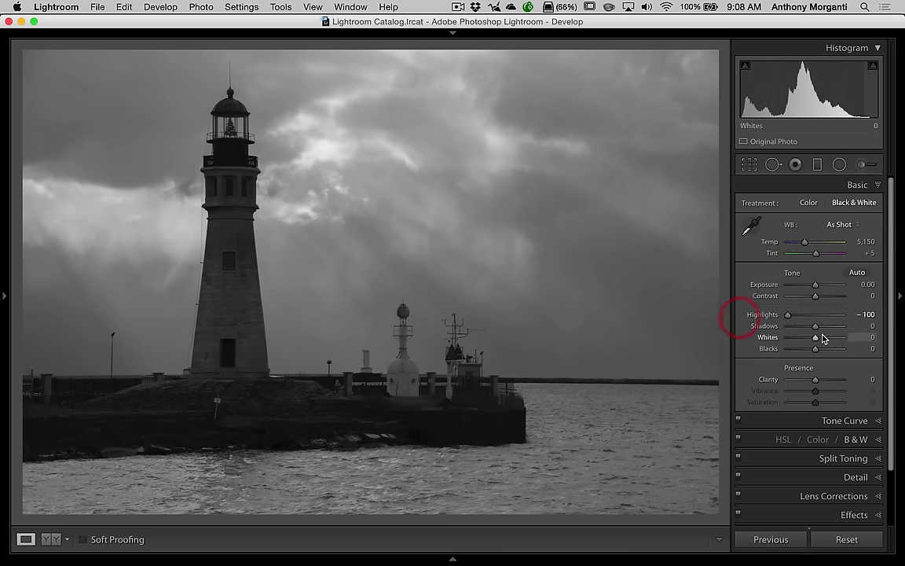
{"action": "left_click_drag", "start_coordinate": [814, 327], "coordinate": [868, 327]}
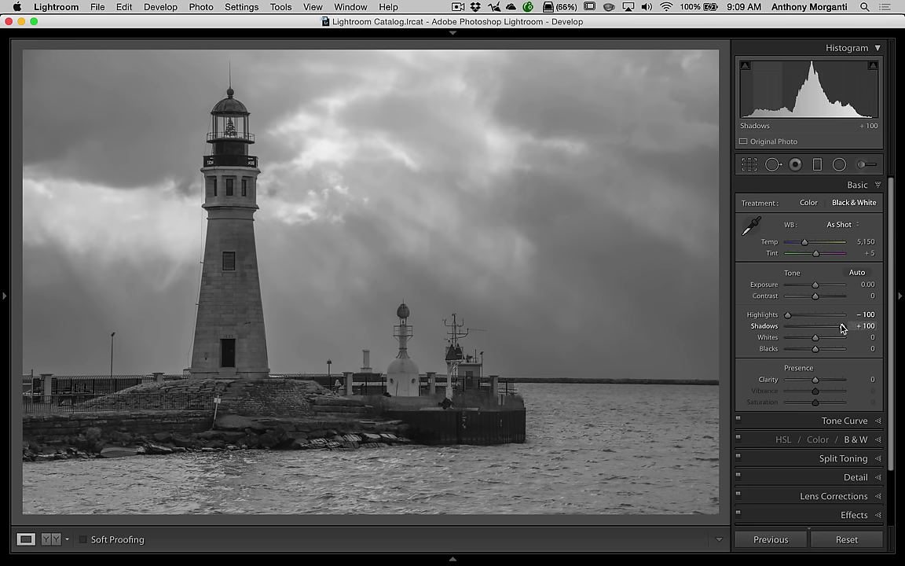
{"action": "double_click", "coordinate": [773, 326]}
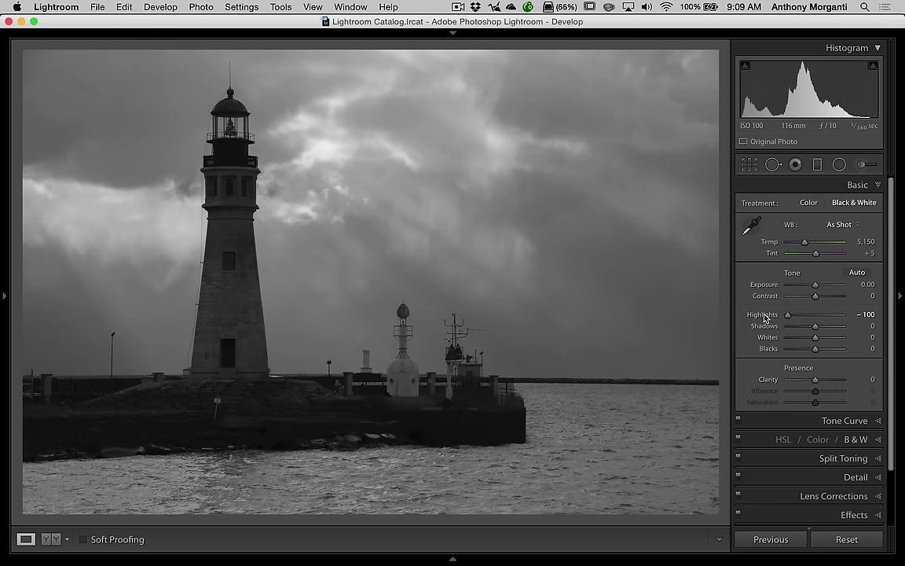
{"action": "double_click", "coordinate": [764, 315]}
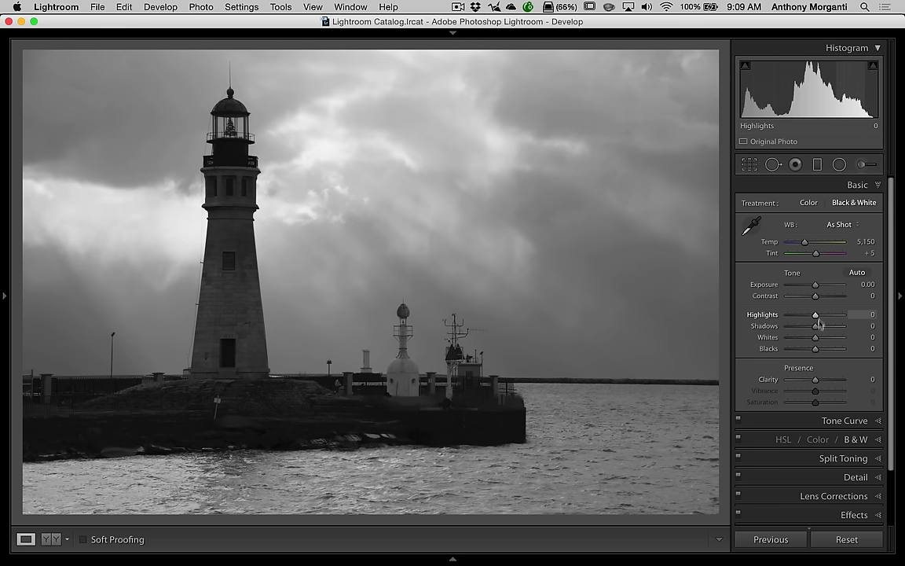
Balance the photo's tones by setting Highlights to -92 and Shadows to +78
{"action": "mouse_move", "coordinate": [816, 317]}
{"action": "left_mouse_down"}
{"action": "mouse_move", "coordinate": [803, 318]}
{"action": "mouse_move", "coordinate": [824, 318]}
{"action": "mouse_move", "coordinate": [799, 317]}
{"action": "left_mouse_up"}
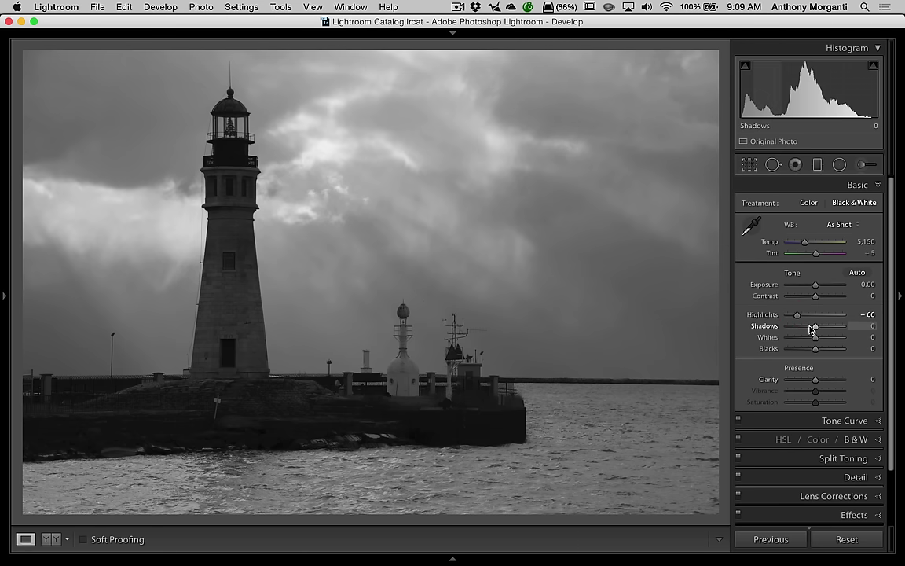
{"action": "left_click_drag", "start_coordinate": [815, 329], "coordinate": [825, 328]}
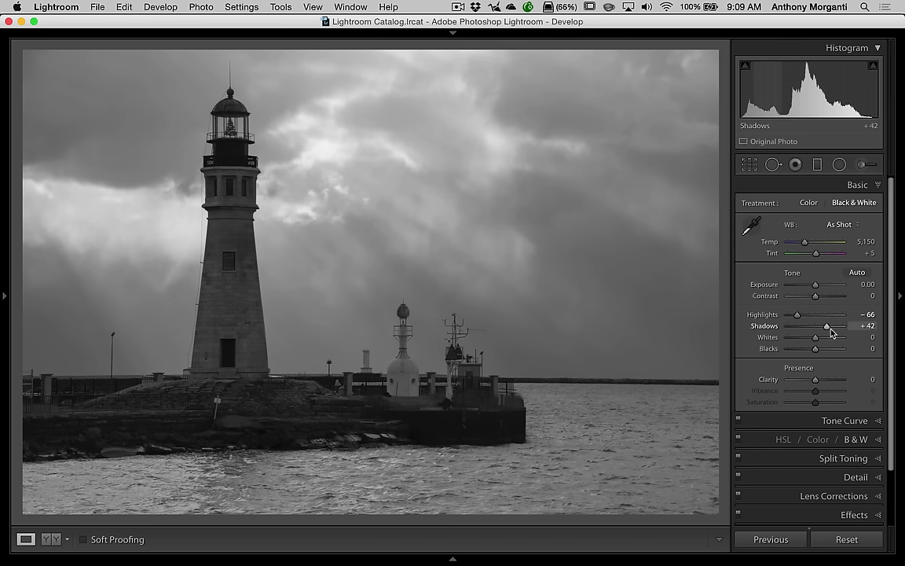
{"action": "mouse_move", "coordinate": [827, 326]}
{"action": "left_mouse_down"}
{"action": "mouse_move", "coordinate": [810, 325]}
{"action": "mouse_move", "coordinate": [831, 324]}
{"action": "left_mouse_up"}
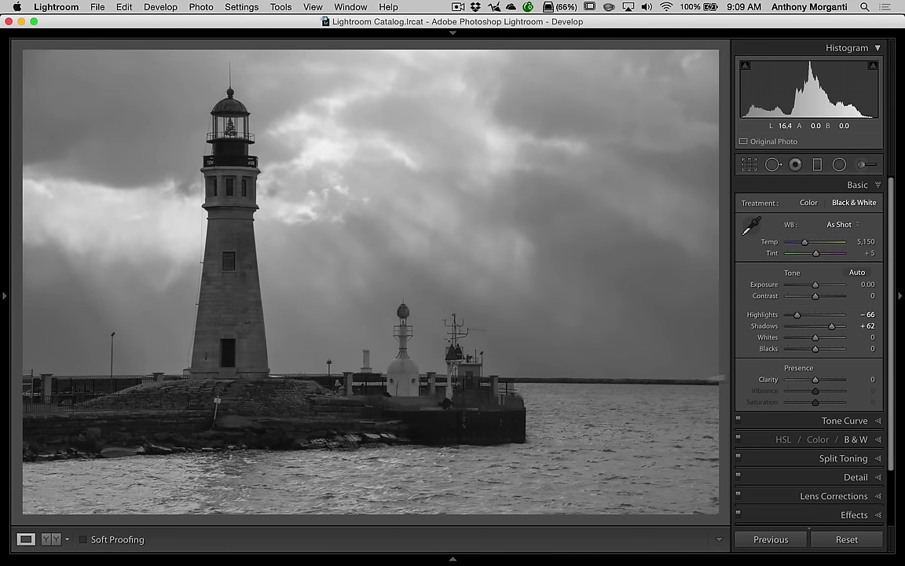
{"action": "left_click_drag", "start_coordinate": [835, 328], "coordinate": [838, 329]}
{"action": "left_click", "coordinate": [838, 330]}
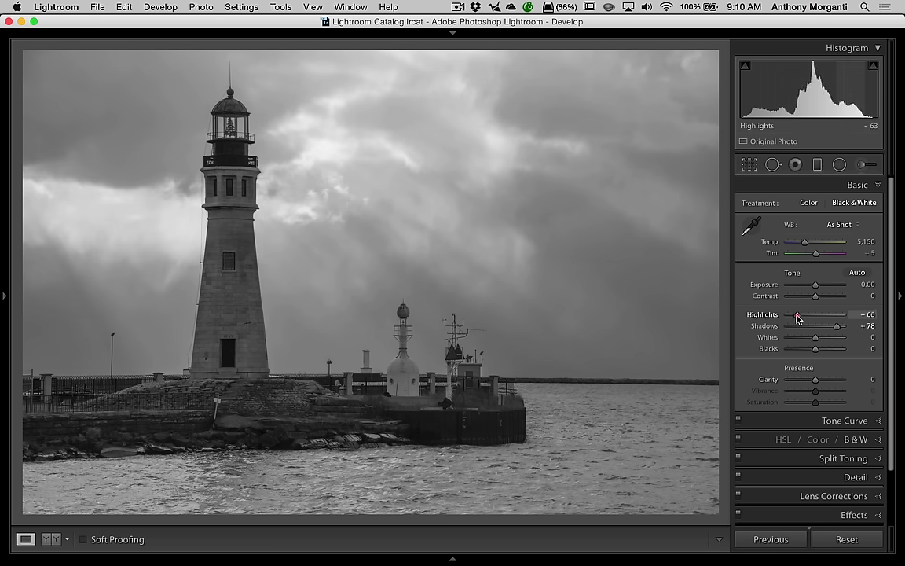
{"action": "left_click_drag", "start_coordinate": [798, 317], "coordinate": [790, 317]}
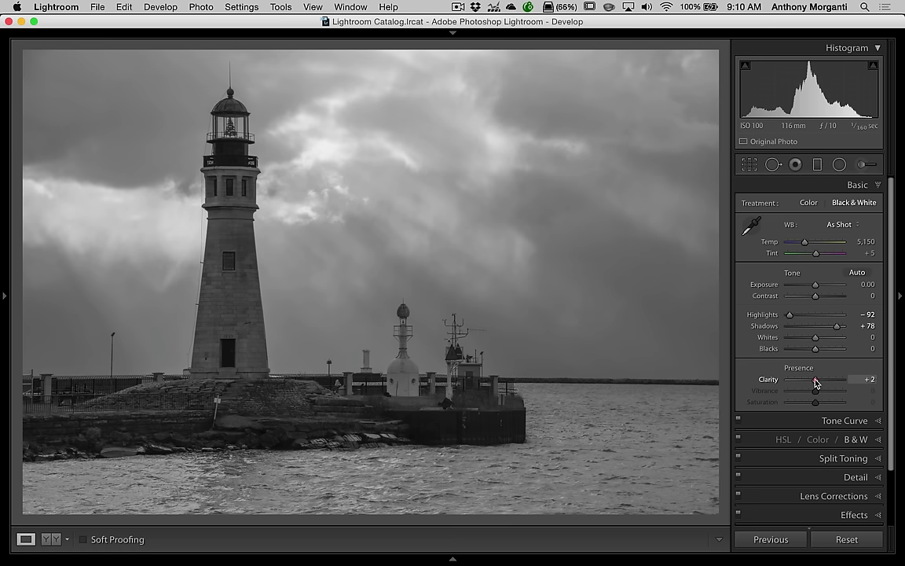
Set Clarity to +84 and examine the lighthouse's lantern and stonework up close
{"action": "left_click_drag", "start_coordinate": [816, 382], "coordinate": [837, 383]}
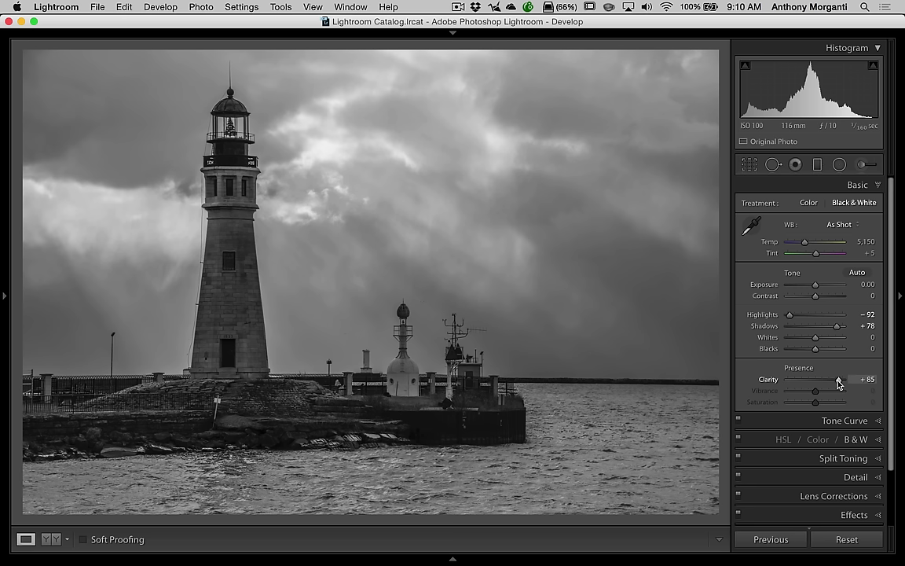
{"action": "left_click_drag", "start_coordinate": [839, 383], "coordinate": [838, 383]}
{"action": "left_click", "coordinate": [316, 199]}
{"action": "left_click_drag", "start_coordinate": [204, 186], "coordinate": [429, 368]}
{"action": "left_click_drag", "start_coordinate": [134, 89], "coordinate": [291, 106]}
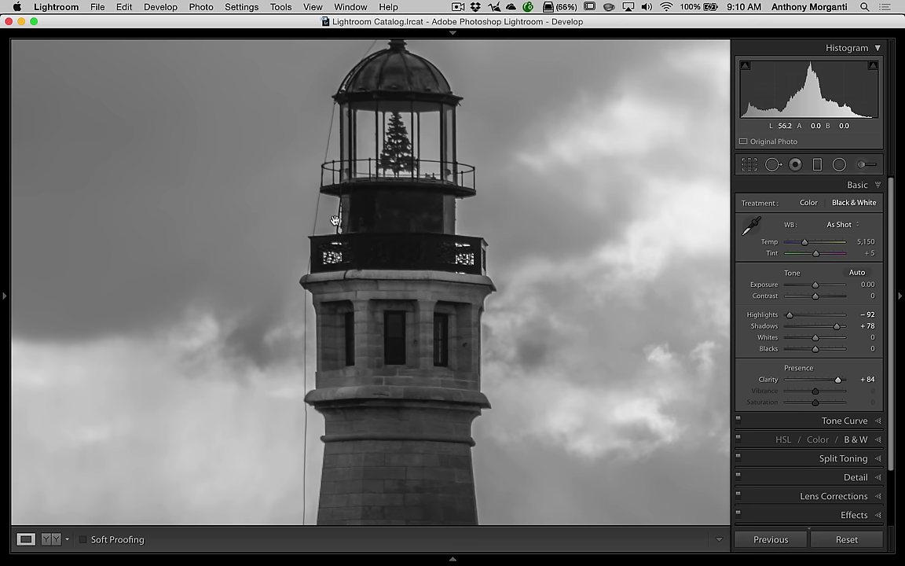
{"action": "left_click_drag", "start_coordinate": [281, 290], "coordinate": [289, 156]}
{"action": "left_click_drag", "start_coordinate": [285, 339], "coordinate": [280, 180]}
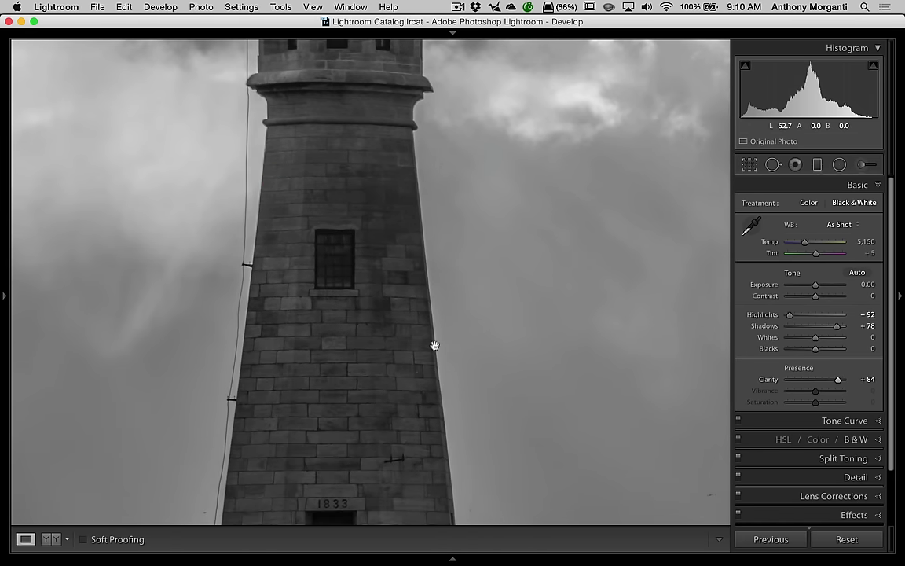
Set the photo's overall Contrast to +40 after trying the maximum of +100
{"action": "left_click_drag", "start_coordinate": [434, 345], "coordinate": [414, 149]}
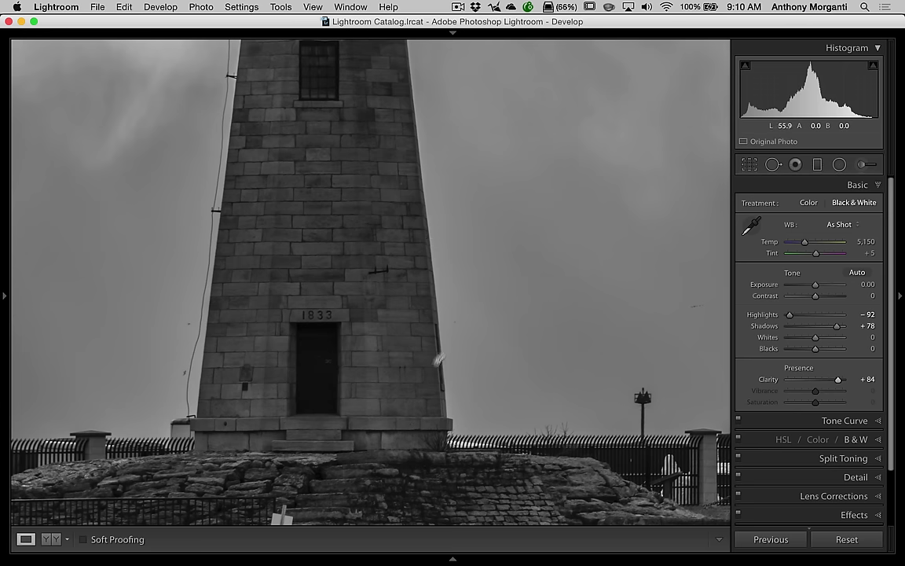
{"action": "left_click", "coordinate": [521, 224]}
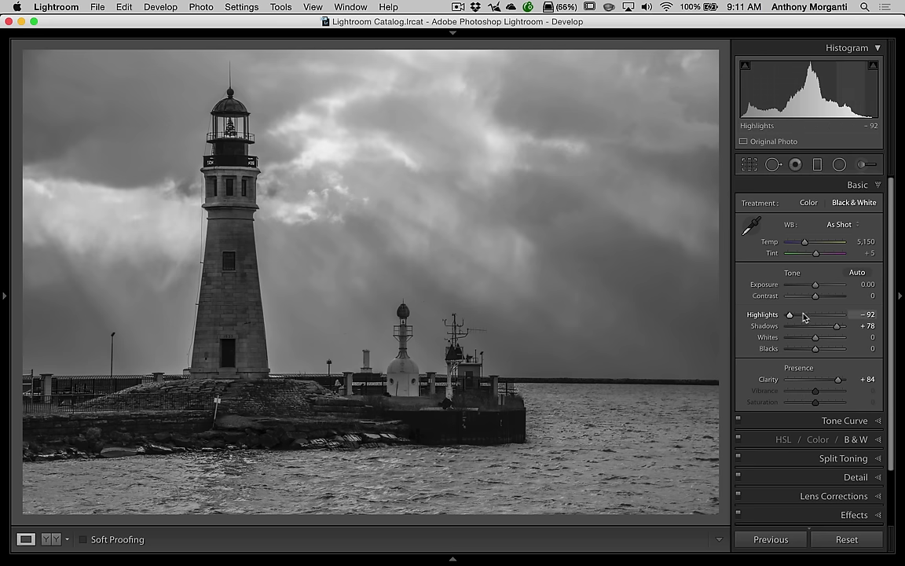
{"action": "left_click_drag", "start_coordinate": [815, 297], "coordinate": [850, 301]}
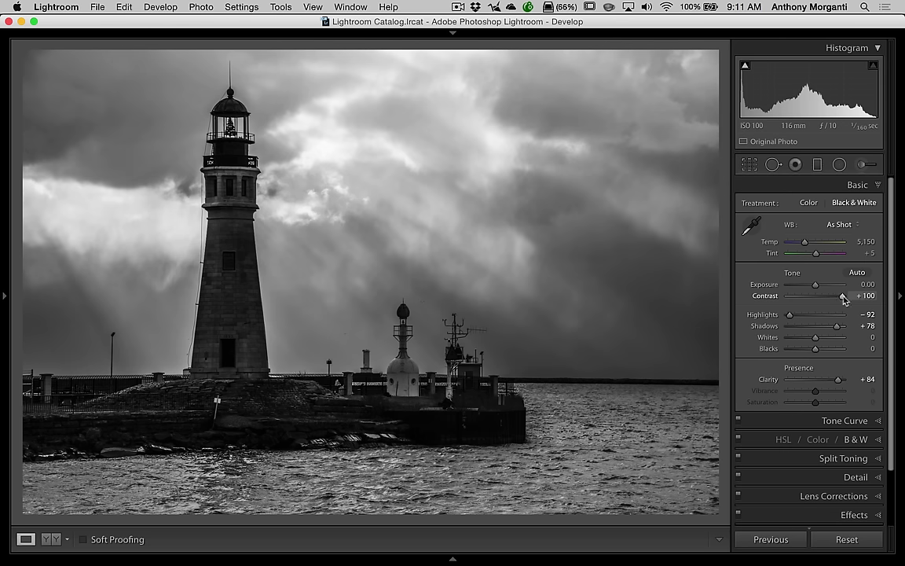
{"action": "left_click_drag", "start_coordinate": [841, 299], "coordinate": [827, 297]}
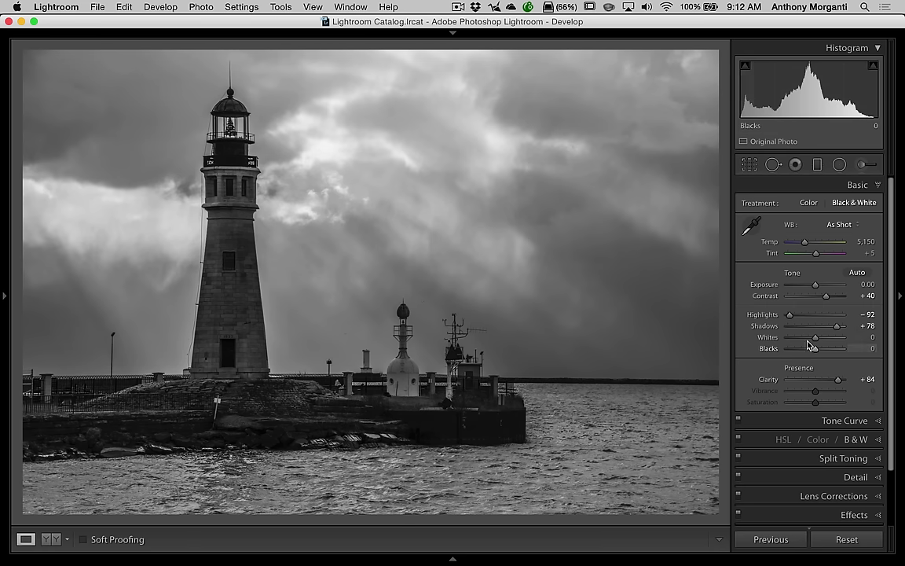
Set the photo's Blacks to -18, and reset Whites to 0 after trying +26
{"action": "key", "text": "alt"}
{"action": "left_click_drag", "start_coordinate": [815, 339], "coordinate": [822, 341]}
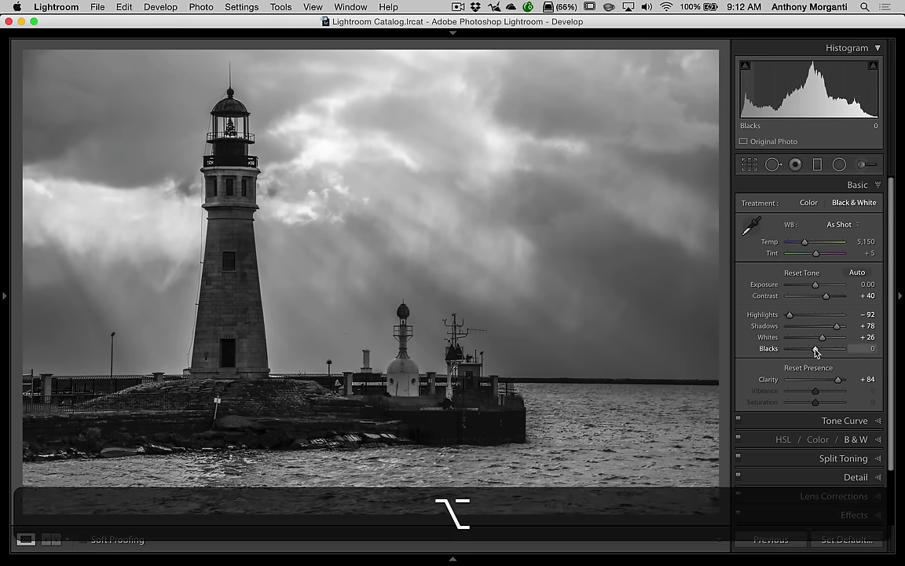
{"action": "left_click_drag", "start_coordinate": [815, 352], "coordinate": [810, 351]}
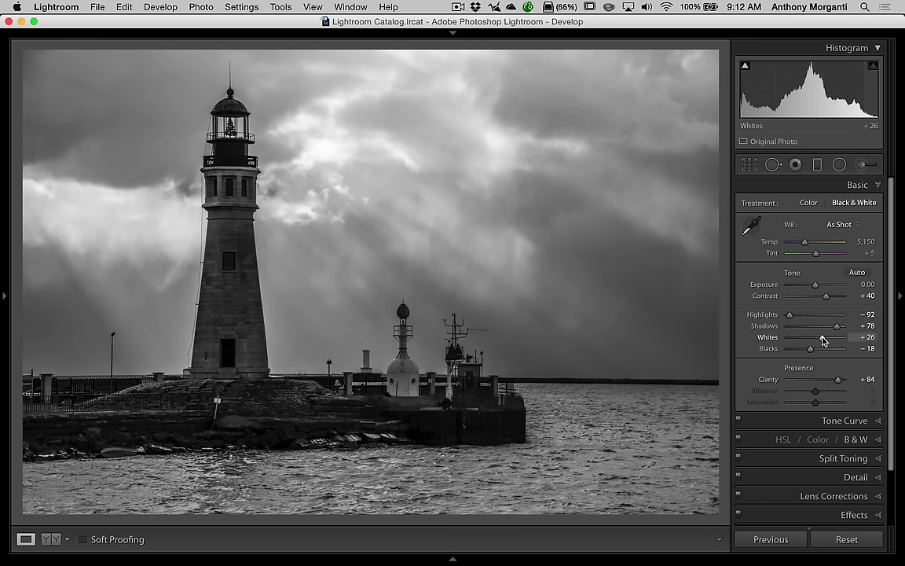
{"action": "left_click_drag", "start_coordinate": [823, 339], "coordinate": [817, 338]}
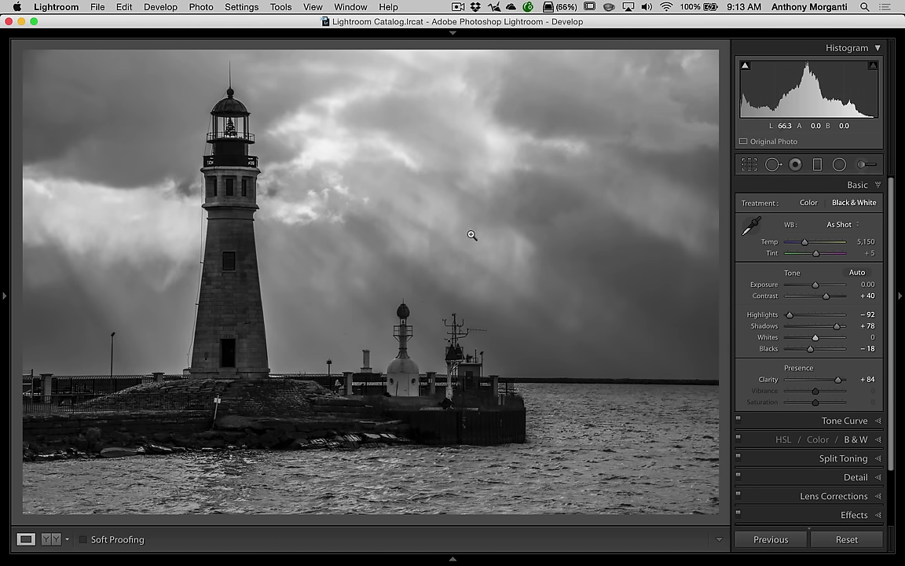
Add a graduated filter with only Contrast 85 and Clarity 65, fading straight down from the upper sky to the shoreline
{"action": "left_click", "coordinate": [863, 187]}
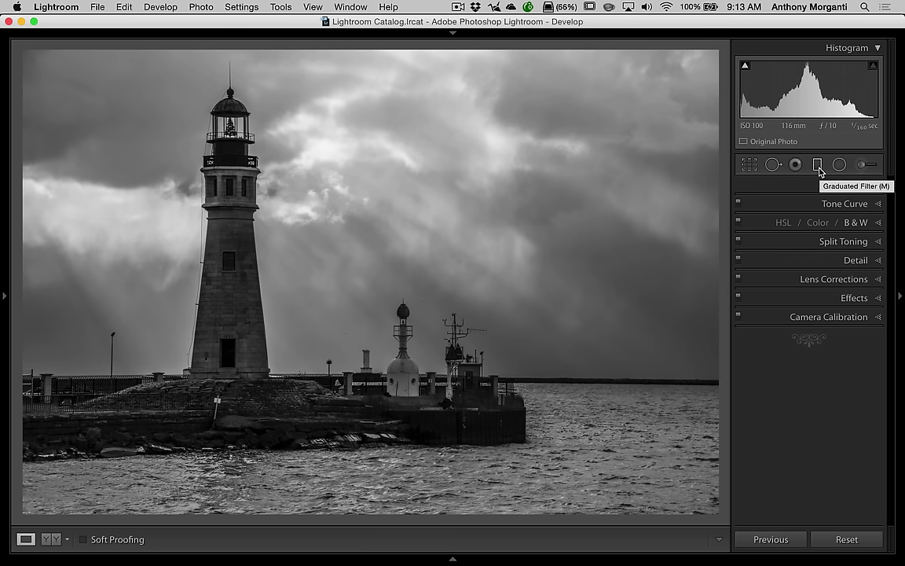
{"action": "left_click", "coordinate": [817, 165]}
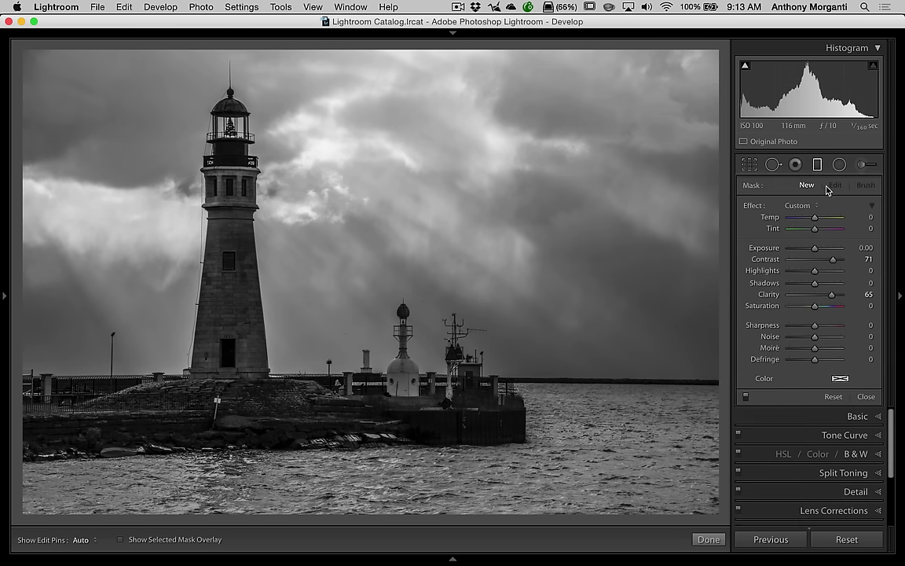
{"action": "double_click", "coordinate": [752, 207]}
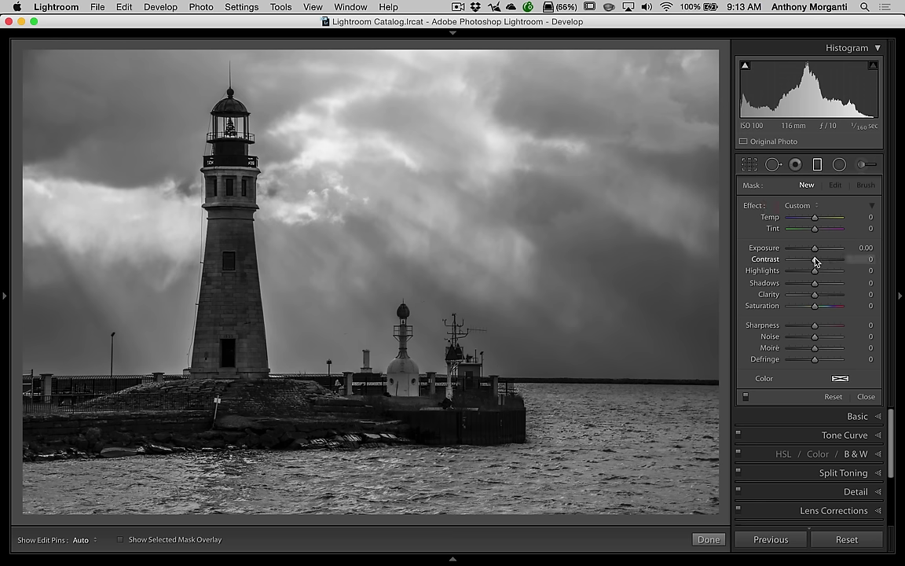
{"action": "left_click_drag", "start_coordinate": [815, 261], "coordinate": [838, 259]}
{"action": "left_click_drag", "start_coordinate": [817, 298], "coordinate": [831, 295]}
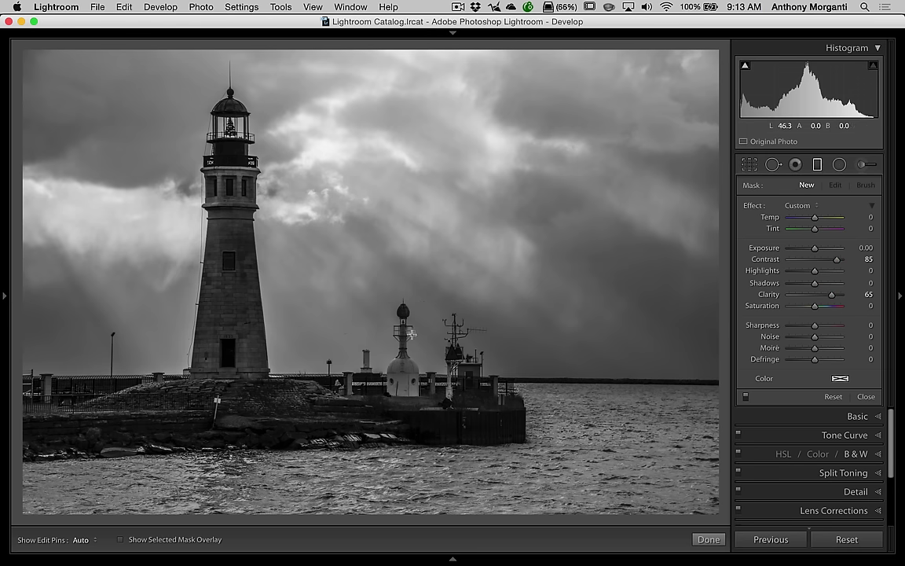
{"action": "left_click_drag", "start_coordinate": [378, 95], "coordinate": [400, 394]}
{"action": "key", "text": "shift"}
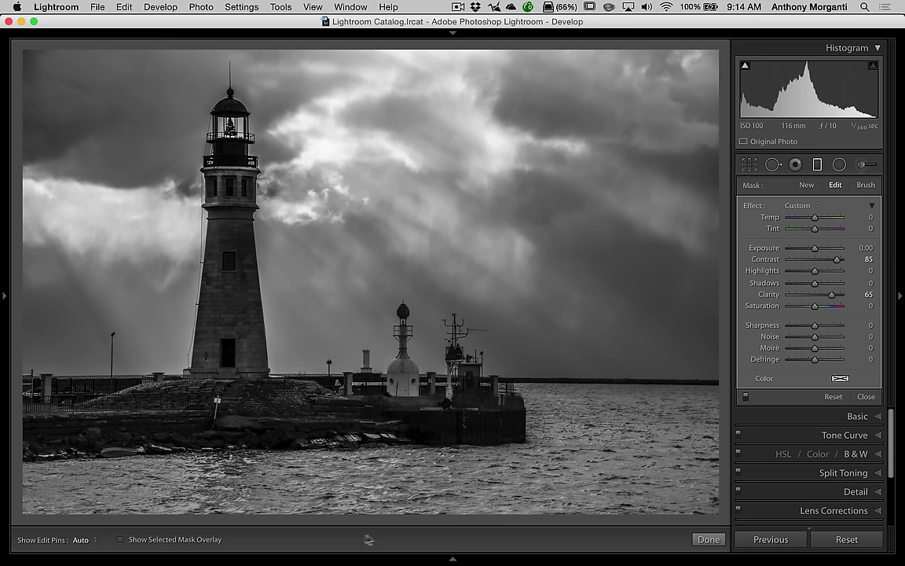
Hide and restore the toolbar below the photo, and set the graduated filter's Highlights to -39 and Shadows to -13
{"action": "key", "text": "t"}
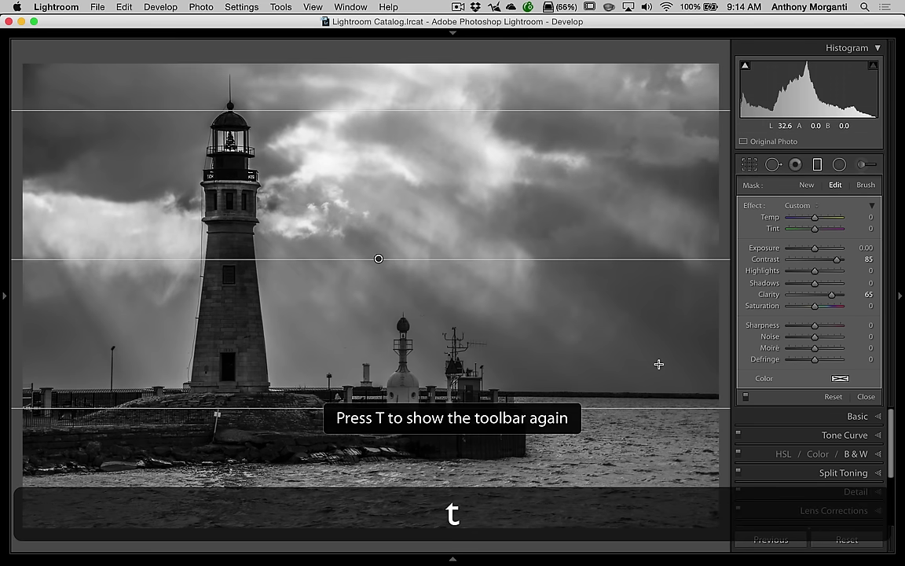
{"action": "key", "text": "t"}
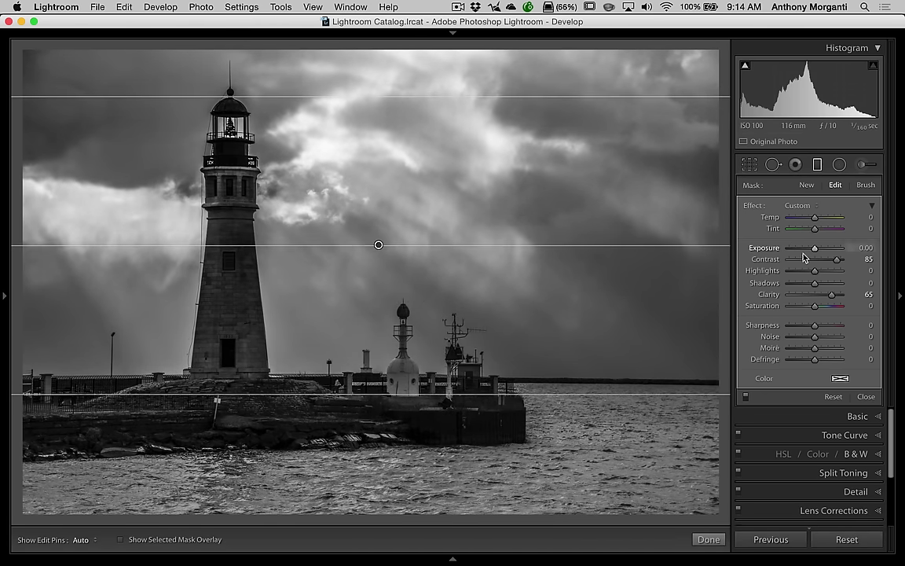
{"action": "mouse_move", "coordinate": [815, 270]}
{"action": "left_mouse_down"}
{"action": "mouse_move", "coordinate": [796, 271]}
{"action": "mouse_move", "coordinate": [816, 271]}
{"action": "mouse_move", "coordinate": [804, 271]}
{"action": "mouse_move", "coordinate": [823, 285]}
{"action": "mouse_move", "coordinate": [812, 284]}
{"action": "left_mouse_up"}
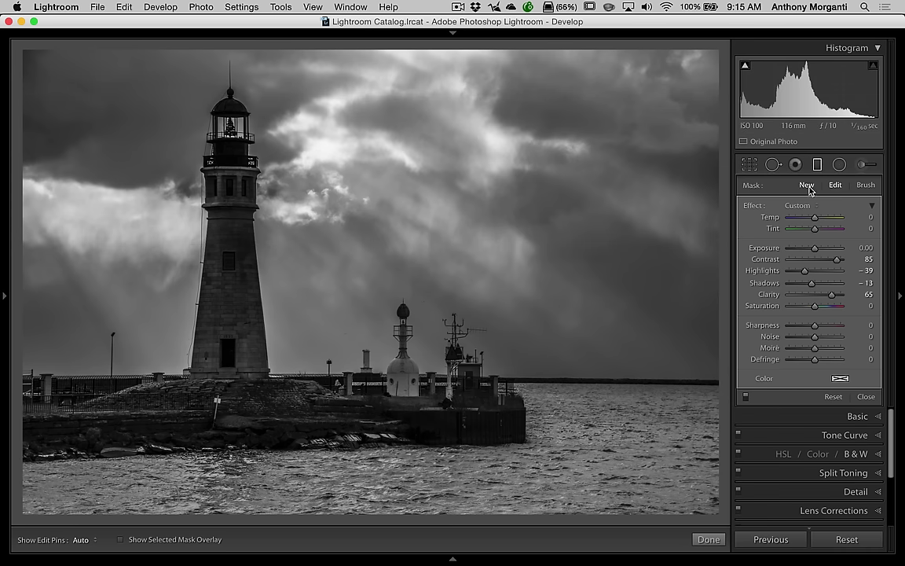
Erase the graduated filter's effect from the lighthouse tower with the filter's brush, keeping Auto Mask on
{"action": "left_click", "coordinate": [867, 186]}
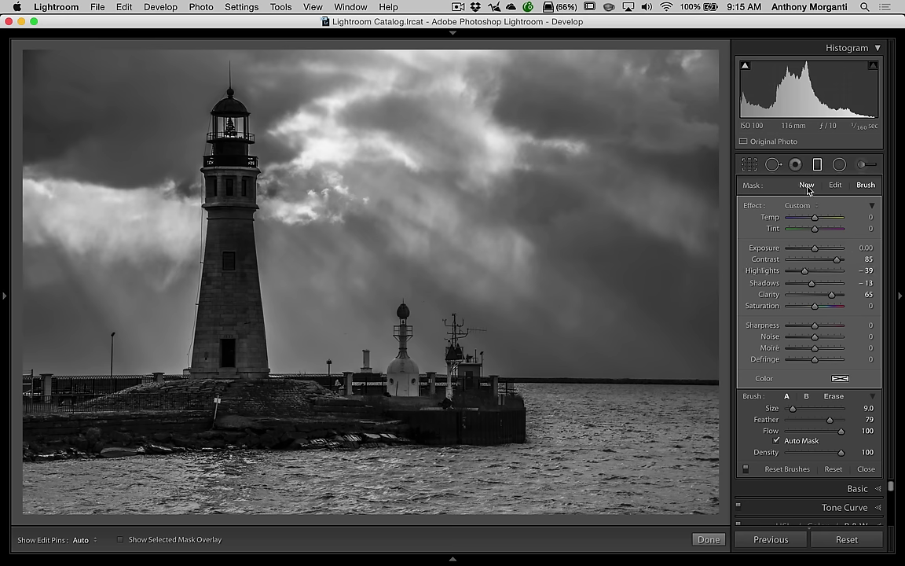
{"action": "left_click_drag", "start_coordinate": [379, 97], "coordinate": [379, 394]}
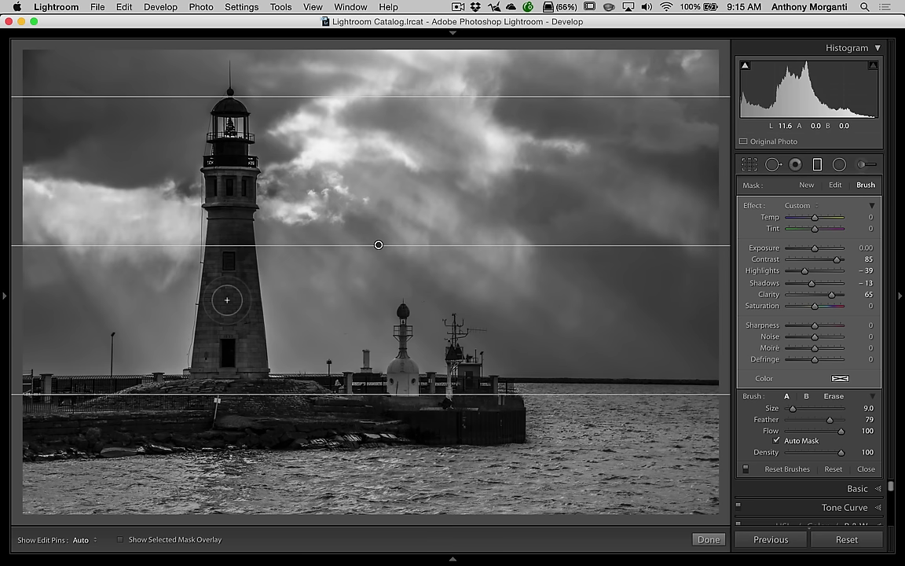
{"action": "key", "text": "alt"}
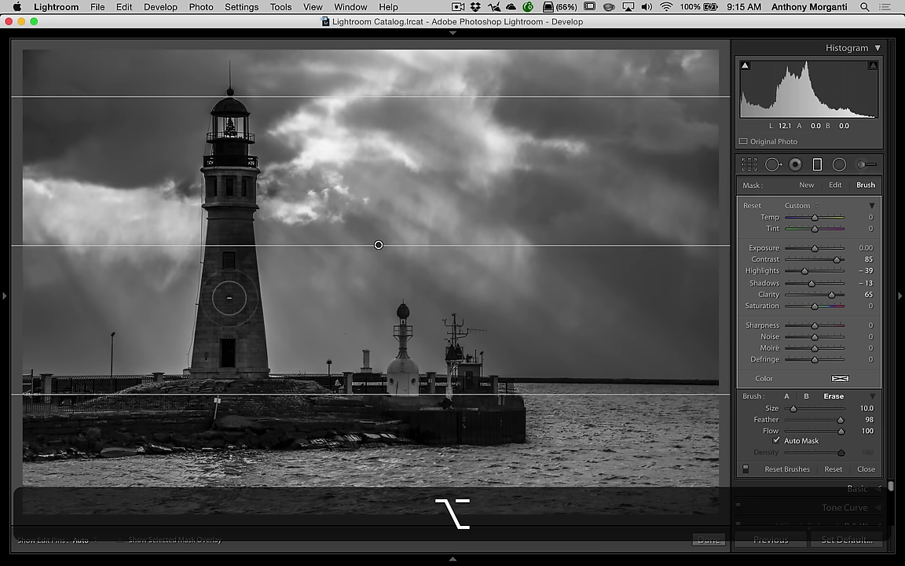
{"action": "key", "text": "h"}
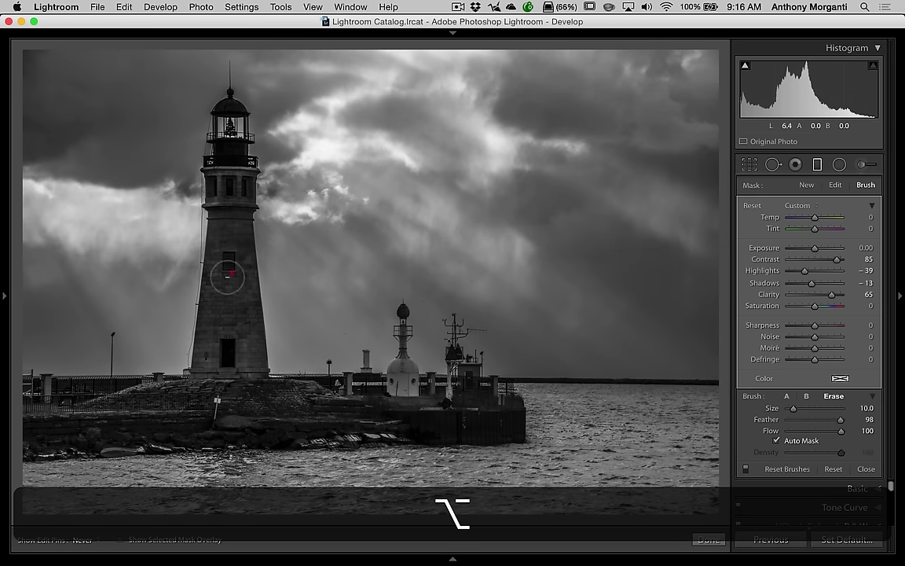
{"action": "mouse_move", "coordinate": [226, 275]}
{"action": "left_mouse_down"}
{"action": "mouse_move", "coordinate": [203, 169]}
{"action": "mouse_move", "coordinate": [223, 212]}
{"action": "mouse_move", "coordinate": [198, 243]}
{"action": "mouse_move", "coordinate": [216, 360]}
{"action": "mouse_move", "coordinate": [209, 303]}
{"action": "mouse_move", "coordinate": [226, 243]}
{"action": "left_mouse_up"}
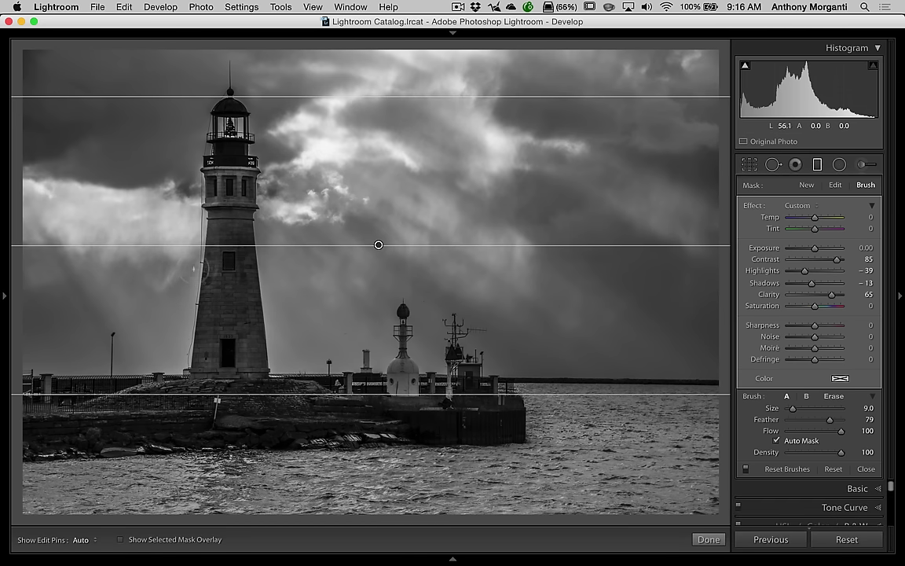
Try brushing the filter over the sky beside the tower and around its door, and undo the brush strokes
{"action": "key", "text": "alt"}
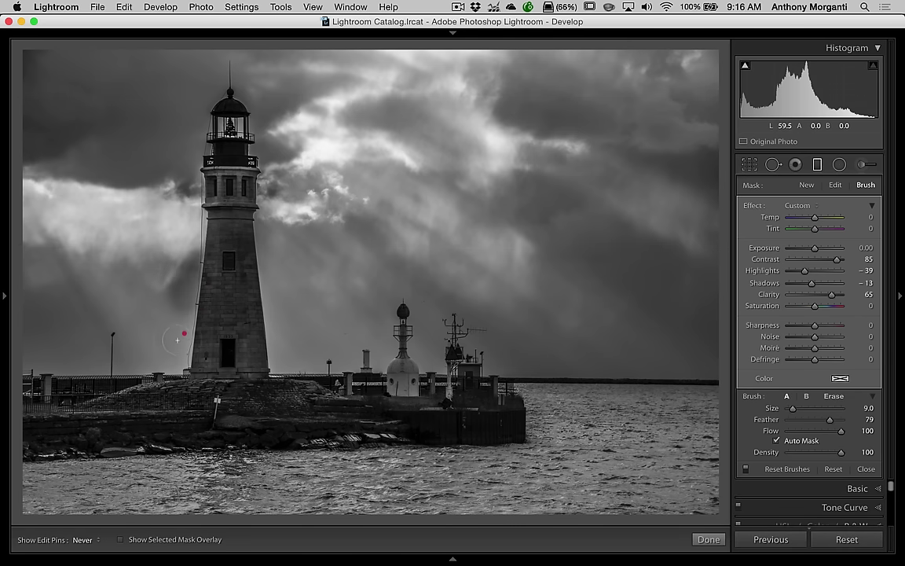
{"action": "left_click_drag", "start_coordinate": [187, 343], "coordinate": [224, 337]}
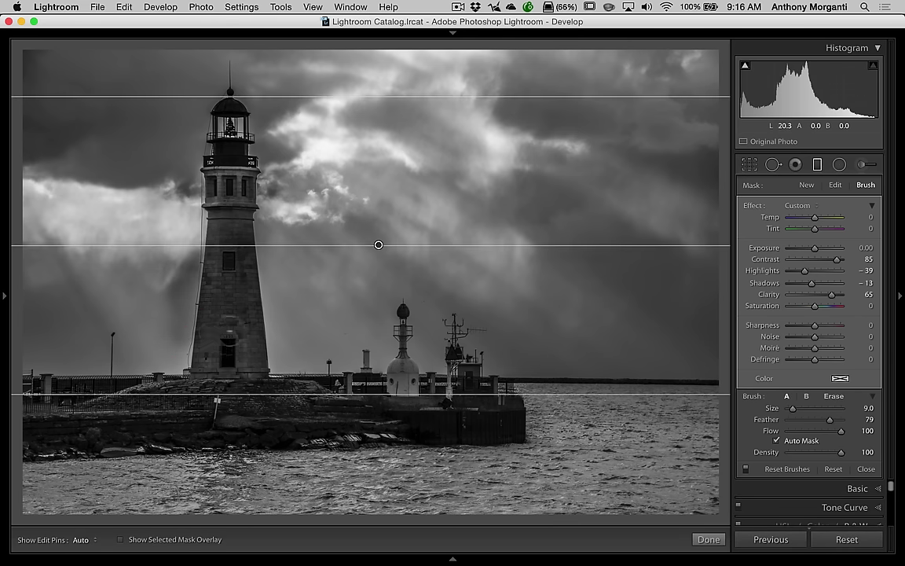
{"action": "left_click", "coordinate": [125, 8]}
{"action": "left_click", "coordinate": [128, 22]}
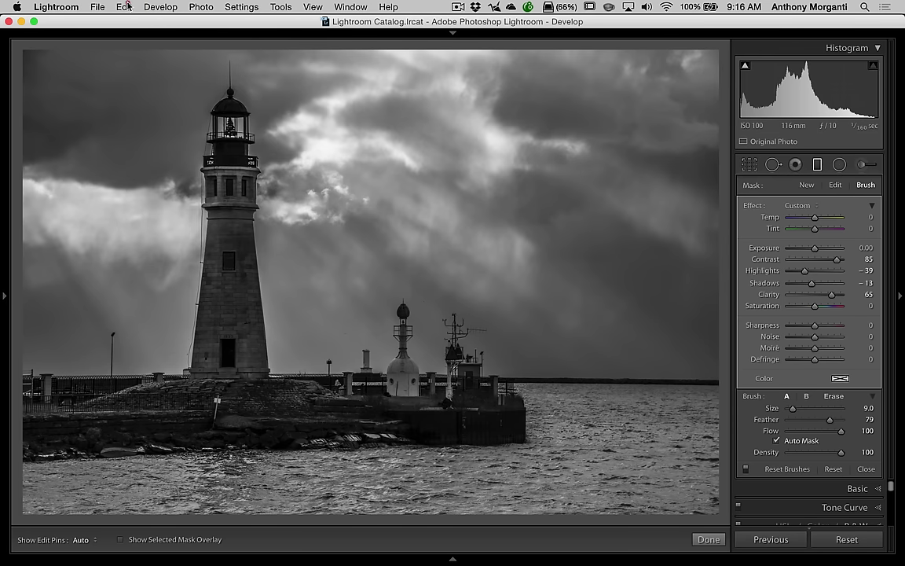
{"action": "left_click", "coordinate": [123, 7]}
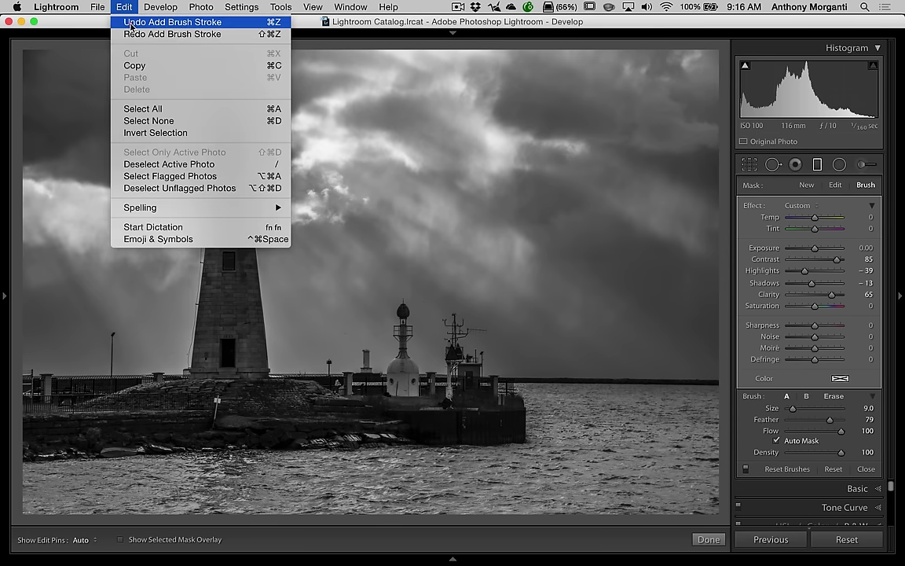
{"action": "left_click", "coordinate": [130, 25]}
{"action": "left_click", "coordinate": [131, 9]}
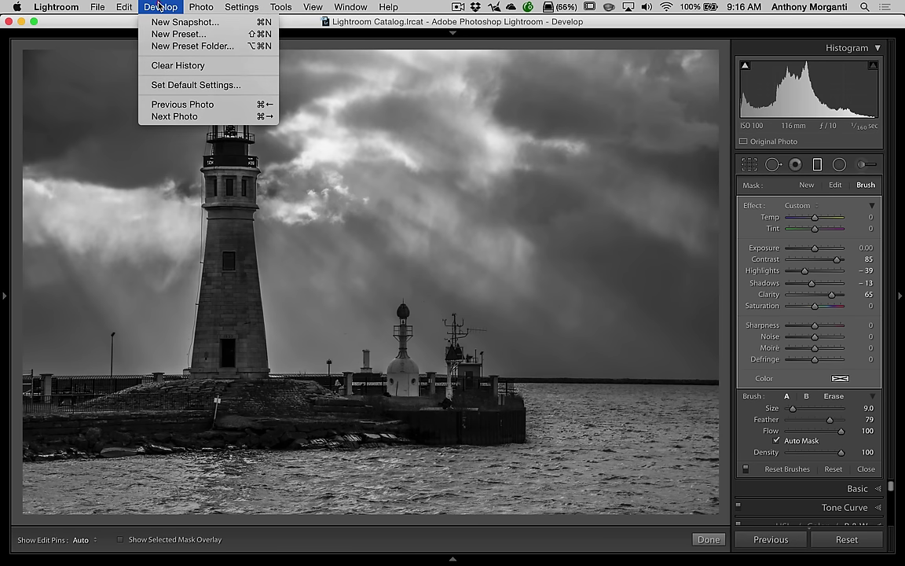
{"action": "left_click", "coordinate": [159, 7]}
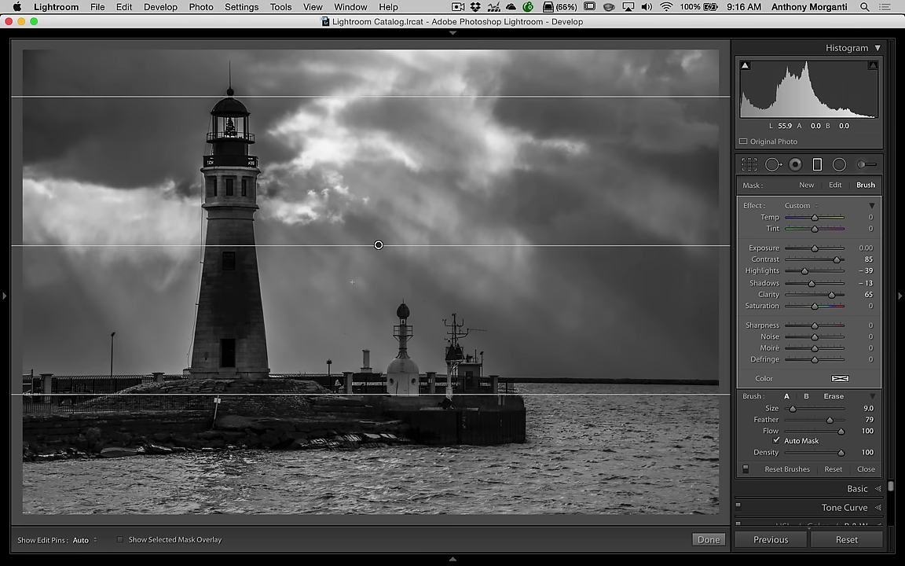
{"action": "key", "text": "super"}
{"action": "key", "text": "super+z"}
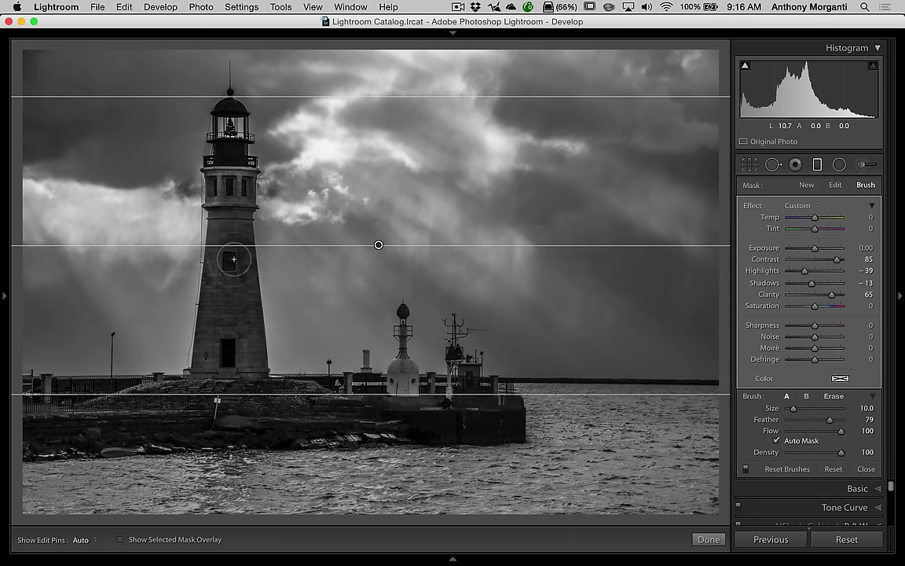
Erase the graduated filter from the lighthouse tower, set the filter's Contrast to 100, and close the filter
{"action": "key", "text": "alt"}
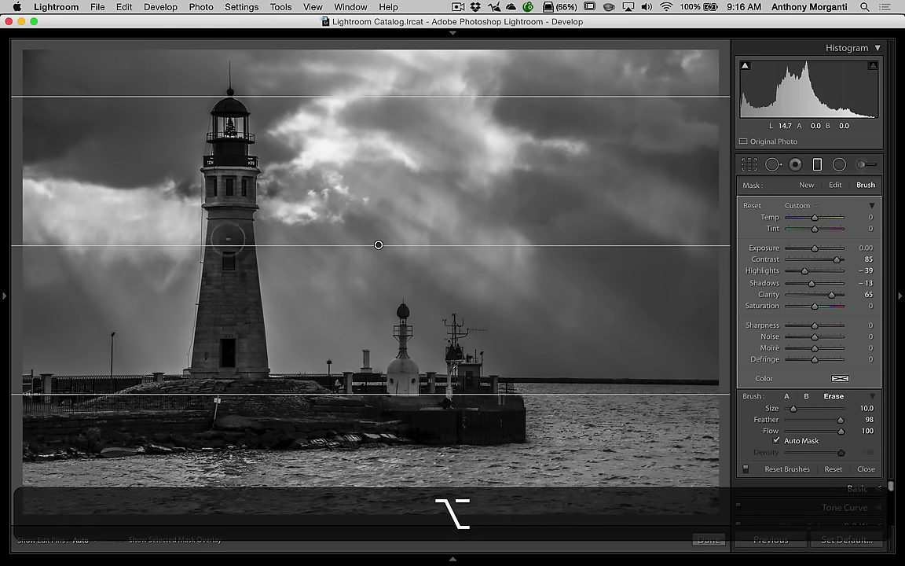
{"action": "key", "text": "h"}
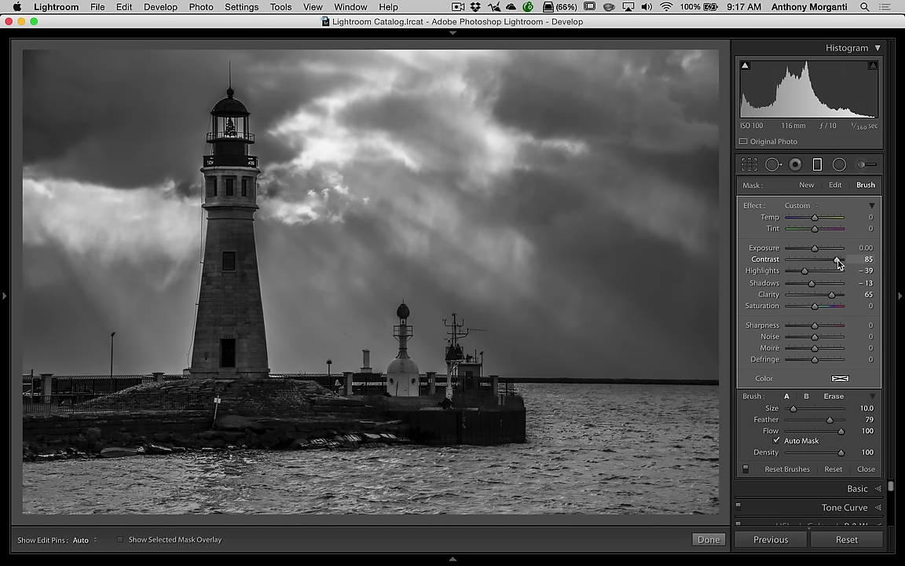
{"action": "mouse_move", "coordinate": [837, 260]}
{"action": "left_mouse_down"}
{"action": "mouse_move", "coordinate": [850, 264]}
{"action": "mouse_move", "coordinate": [838, 265]}
{"action": "left_mouse_up"}
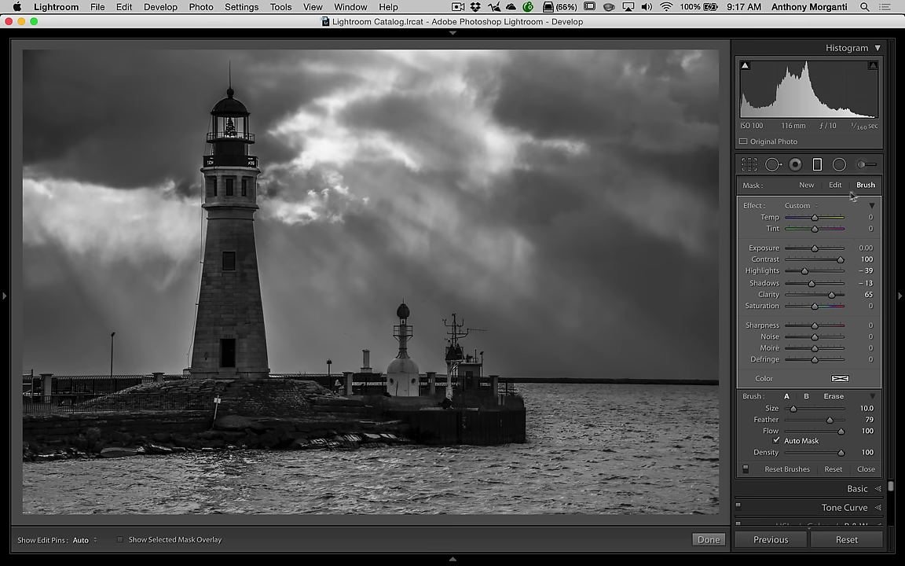
{"action": "left_click", "coordinate": [818, 165]}
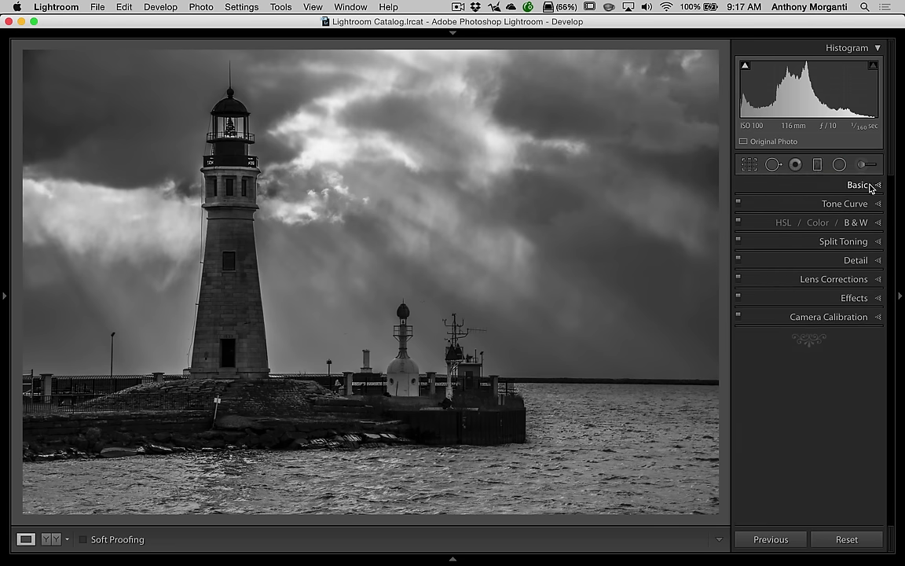
Set Blue to -2 and Aqua to +42 in the Black & White Mix
{"action": "left_click", "coordinate": [878, 224]}
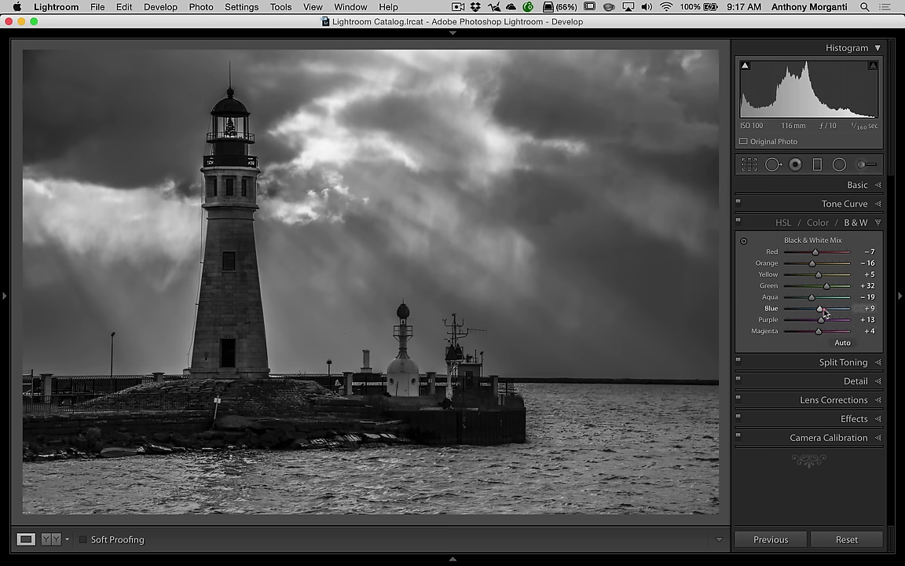
{"action": "mouse_move", "coordinate": [822, 313]}
{"action": "left_mouse_down"}
{"action": "mouse_move", "coordinate": [835, 312]}
{"action": "mouse_move", "coordinate": [813, 313]}
{"action": "left_mouse_up"}
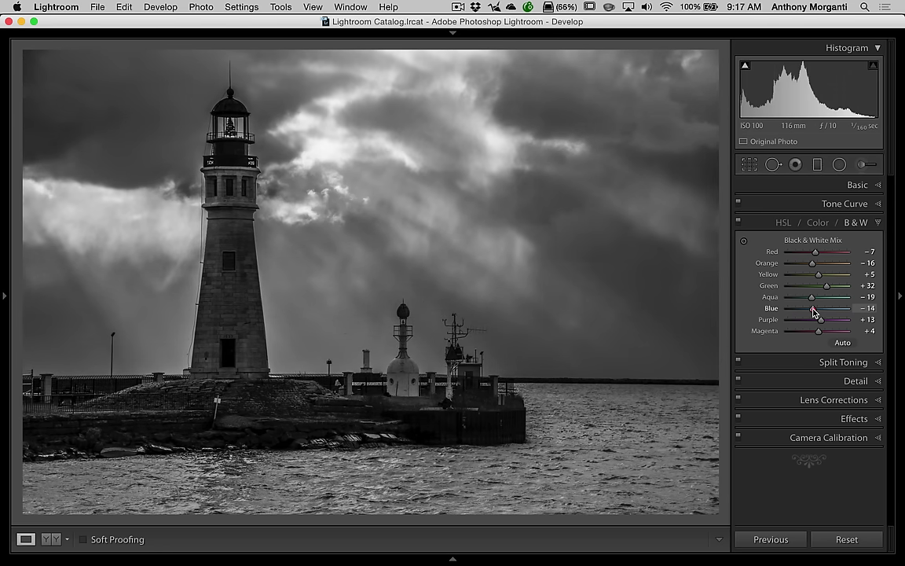
{"action": "left_click_drag", "start_coordinate": [817, 312], "coordinate": [813, 312]}
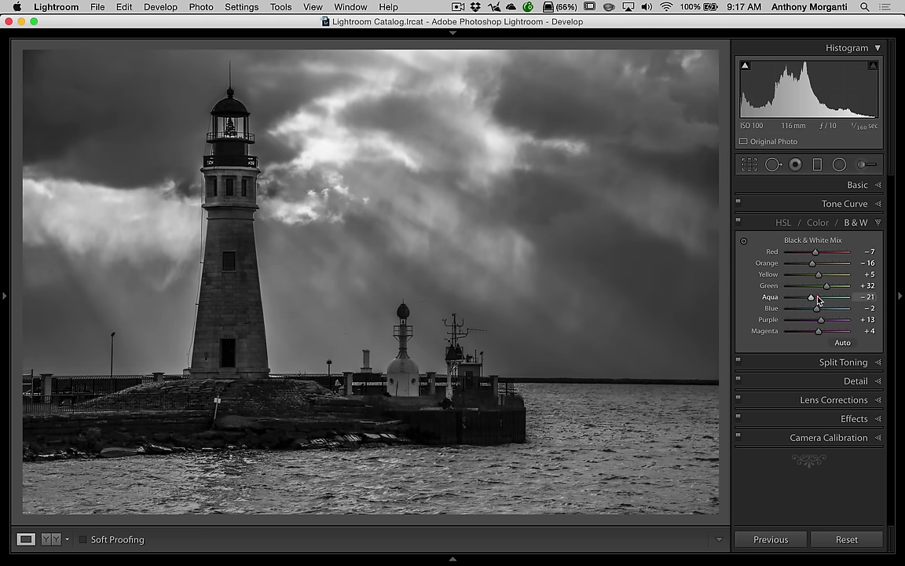
{"action": "mouse_move", "coordinate": [818, 299]}
{"action": "left_mouse_down"}
{"action": "mouse_move", "coordinate": [803, 299]}
{"action": "mouse_move", "coordinate": [833, 300]}
{"action": "left_mouse_up"}
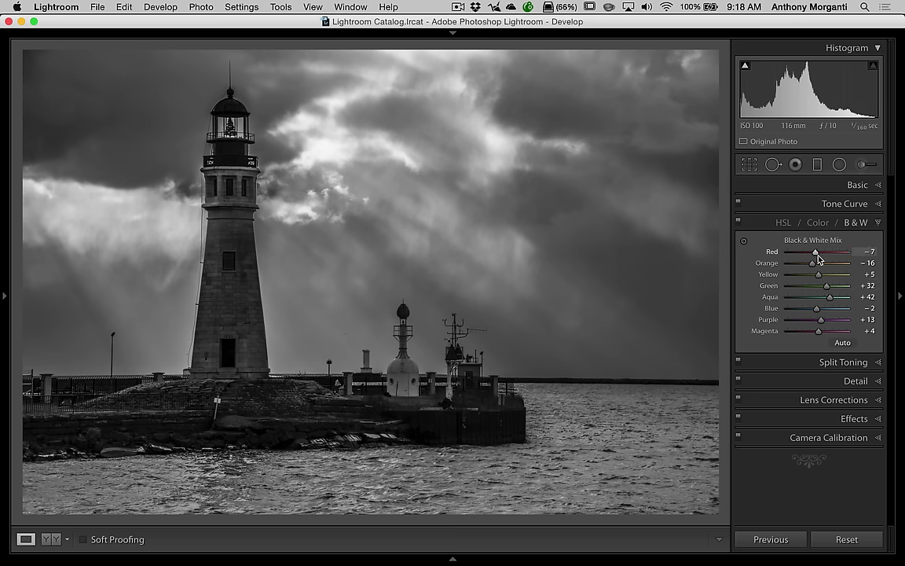
Set Red to +100, Yellow to +1, Purple to +59 and Magenta to -7 in the Black & White Mix
{"action": "left_click_drag", "start_coordinate": [816, 253], "coordinate": [801, 252]}
{"action": "left_click", "coordinate": [844, 252]}
{"action": "left_click_drag", "start_coordinate": [843, 254], "coordinate": [846, 256]}
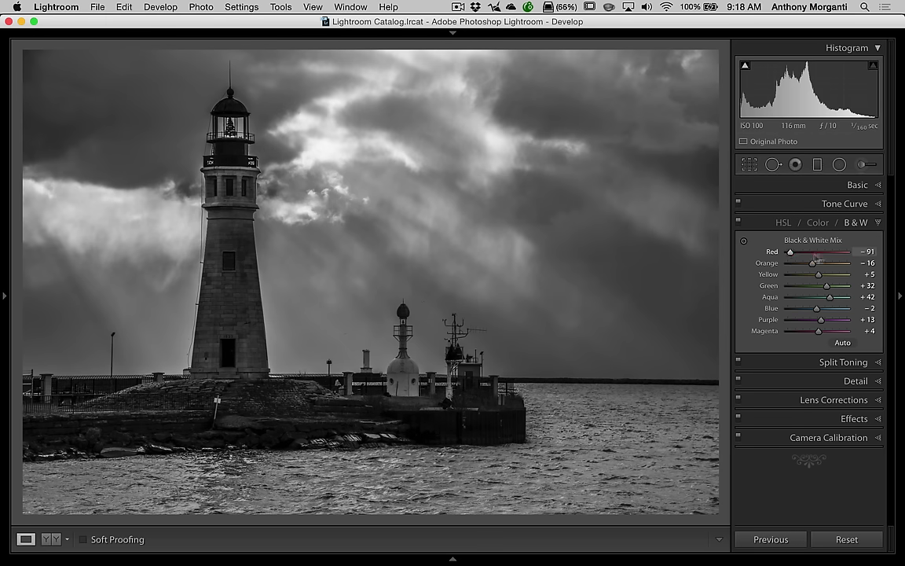
{"action": "left_click", "coordinate": [865, 258]}
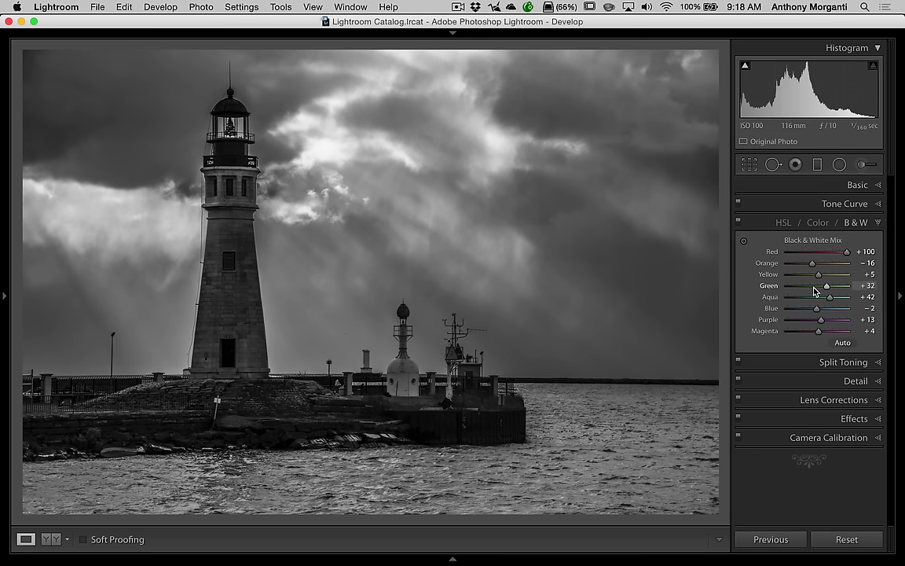
{"action": "mouse_move", "coordinate": [824, 277]}
{"action": "left_mouse_down"}
{"action": "mouse_move", "coordinate": [838, 279]}
{"action": "mouse_move", "coordinate": [816, 277]}
{"action": "left_mouse_up"}
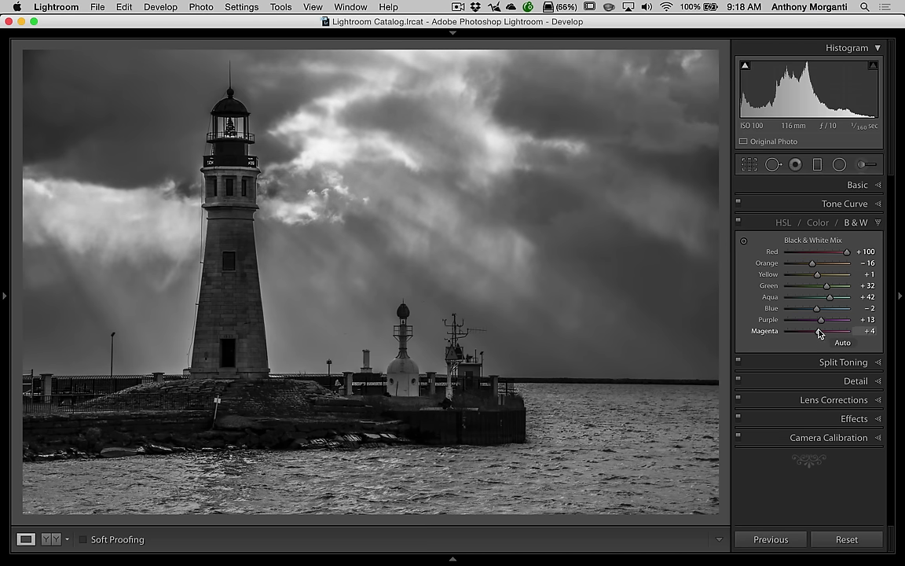
{"action": "left_click_drag", "start_coordinate": [818, 331], "coordinate": [834, 320]}
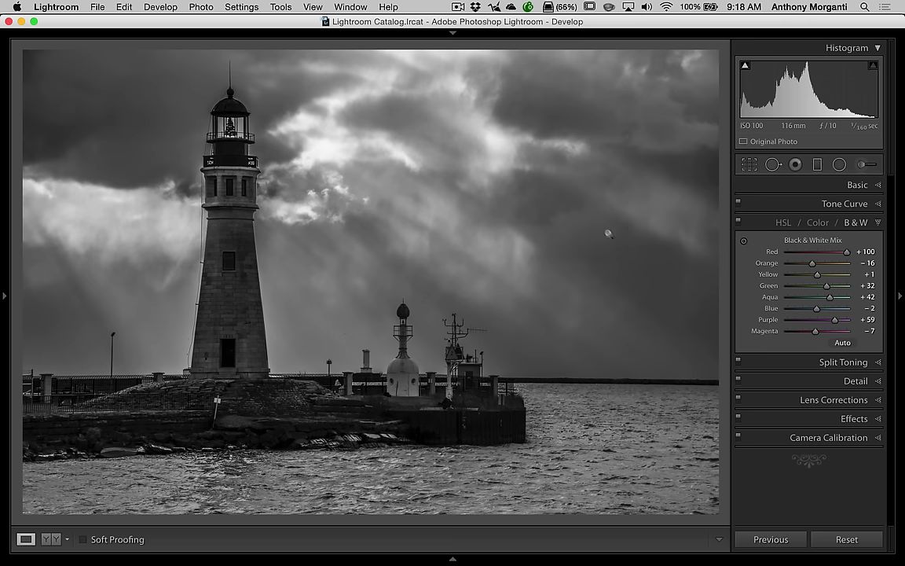
{"action": "left_click", "coordinate": [878, 224]}
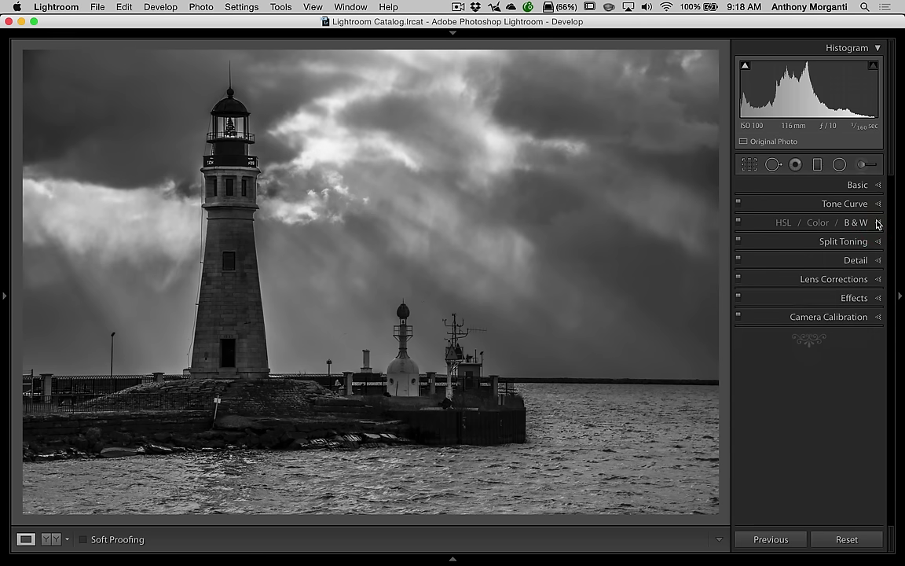
Compare the edited photo with its original, both in full view and side by side
{"action": "key", "text": "backslash"}
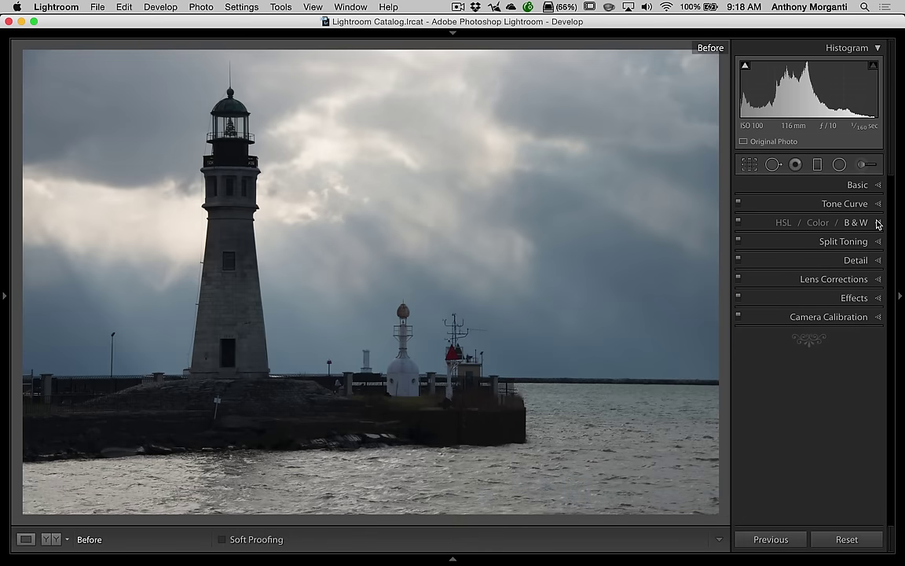
{"action": "key", "text": "backslash"}
{"action": "key", "text": "backslash"}
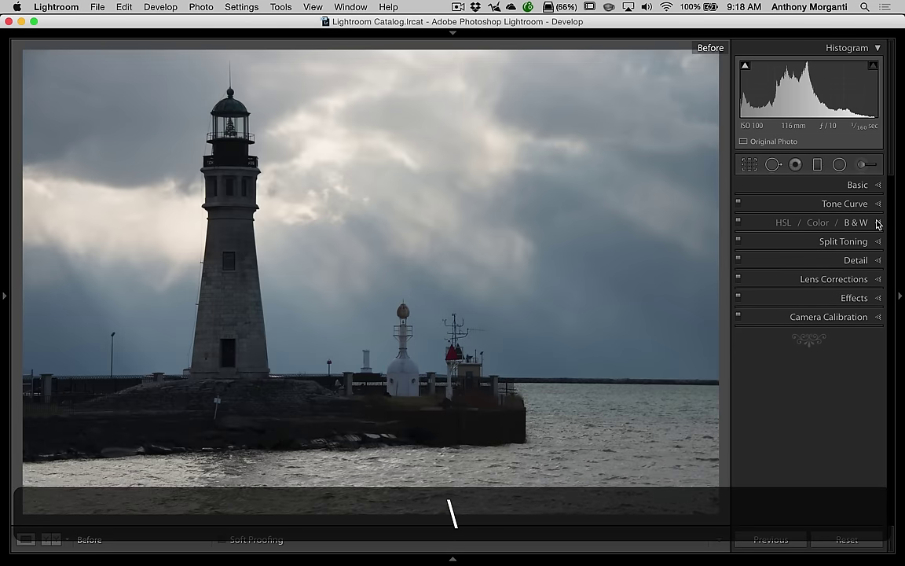
{"action": "key", "text": "backslash"}
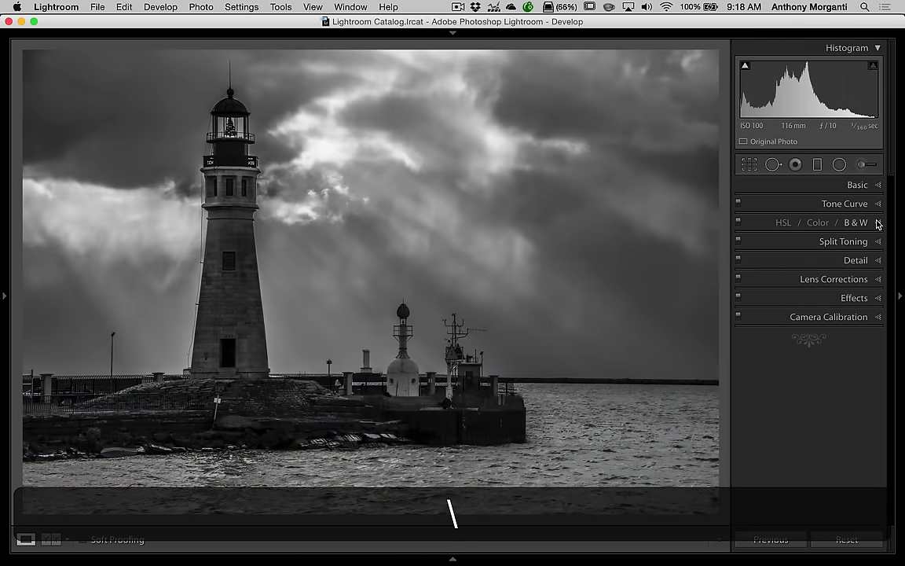
{"action": "key", "text": "y"}
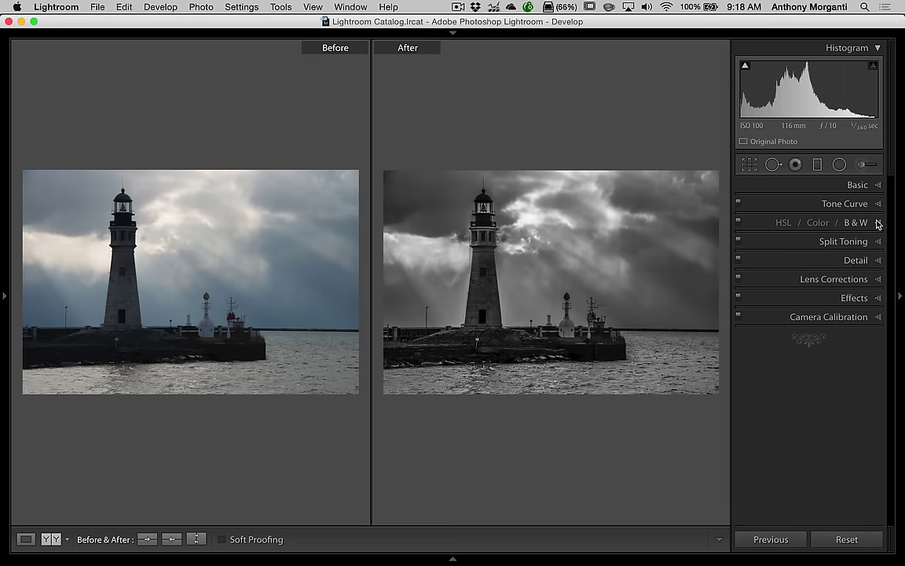
{"action": "key", "text": "y"}
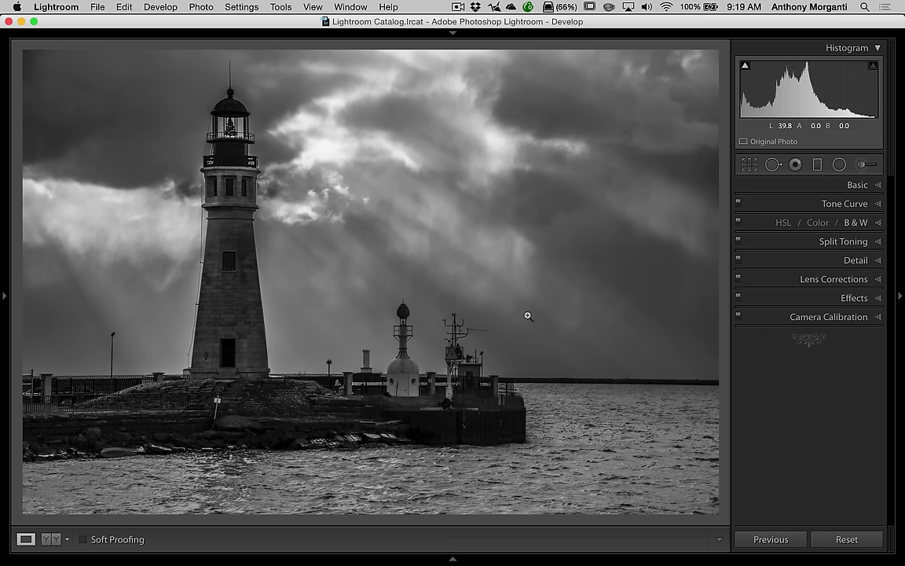
Set the photo's sharpening Amount to 72 and its Luminance noise reduction to 43
{"action": "left_click", "coordinate": [851, 261]}
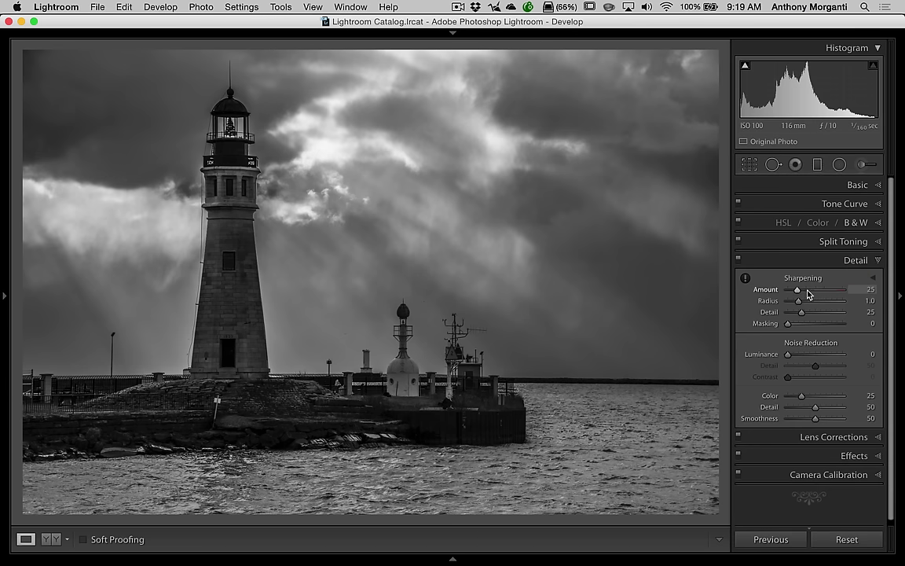
{"action": "left_click_drag", "start_coordinate": [807, 292], "coordinate": [814, 292]}
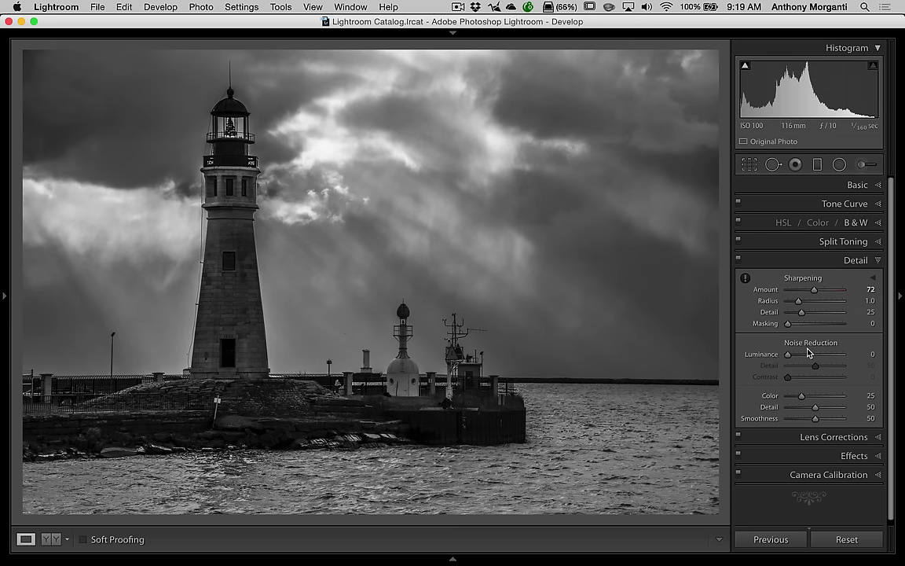
{"action": "left_click_drag", "start_coordinate": [787, 355], "coordinate": [812, 355]}
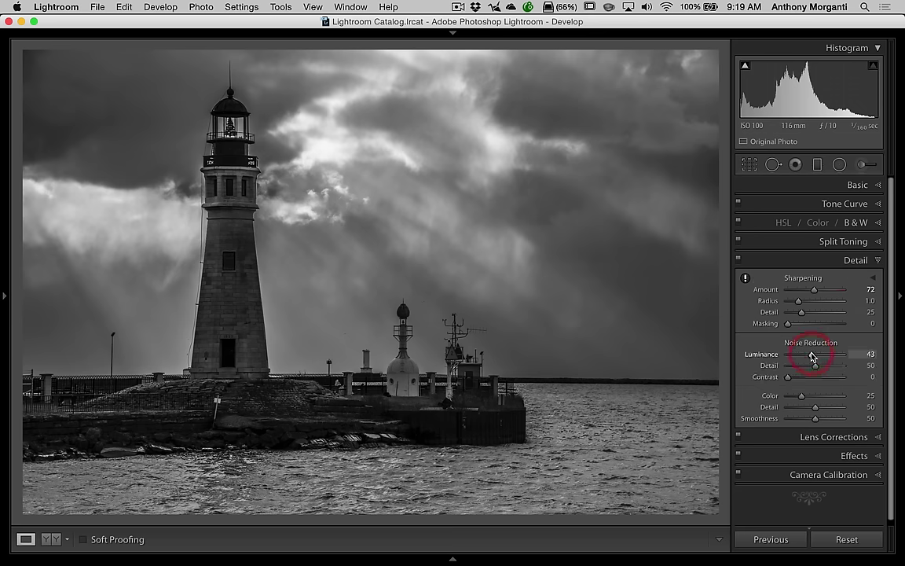
{"action": "left_click", "coordinate": [856, 260]}
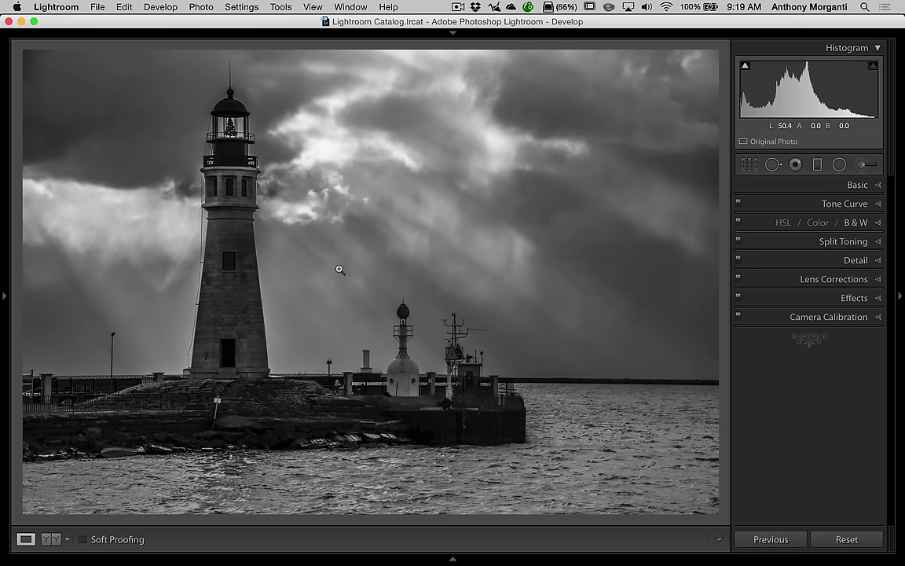
Check the sky for spots and birds with Spot Removal's Visualize Spots, switching the overlay on and off
{"action": "left_click", "coordinate": [773, 166]}
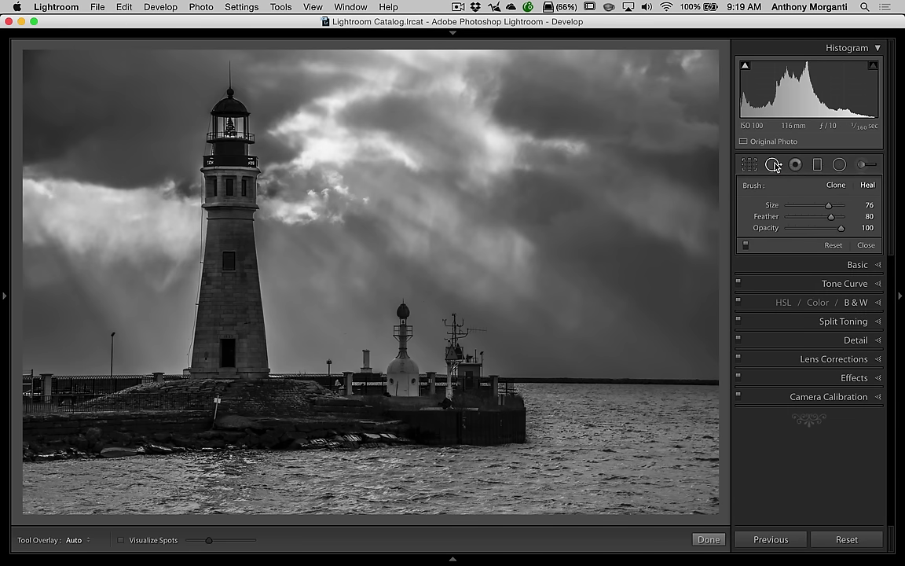
{"action": "left_click", "coordinate": [121, 540]}
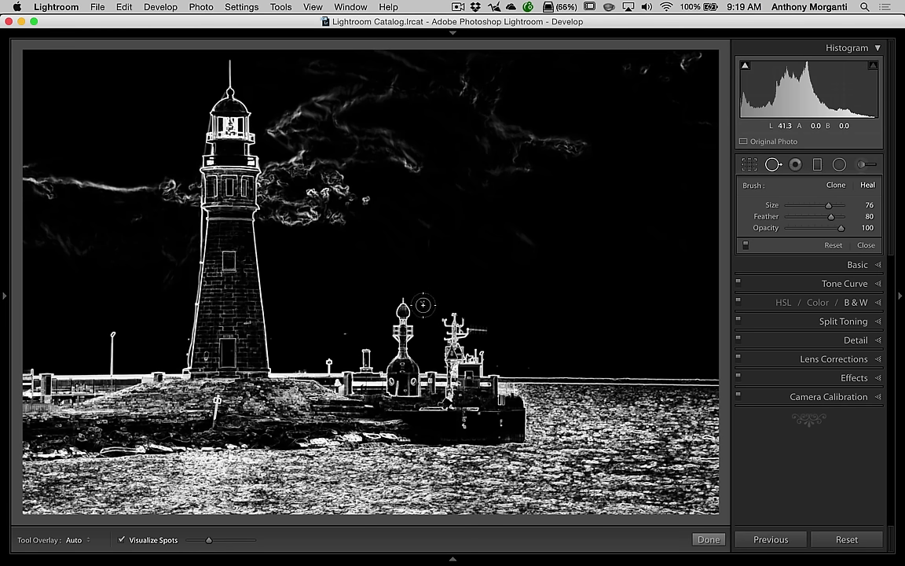
{"action": "left_click", "coordinate": [123, 540]}
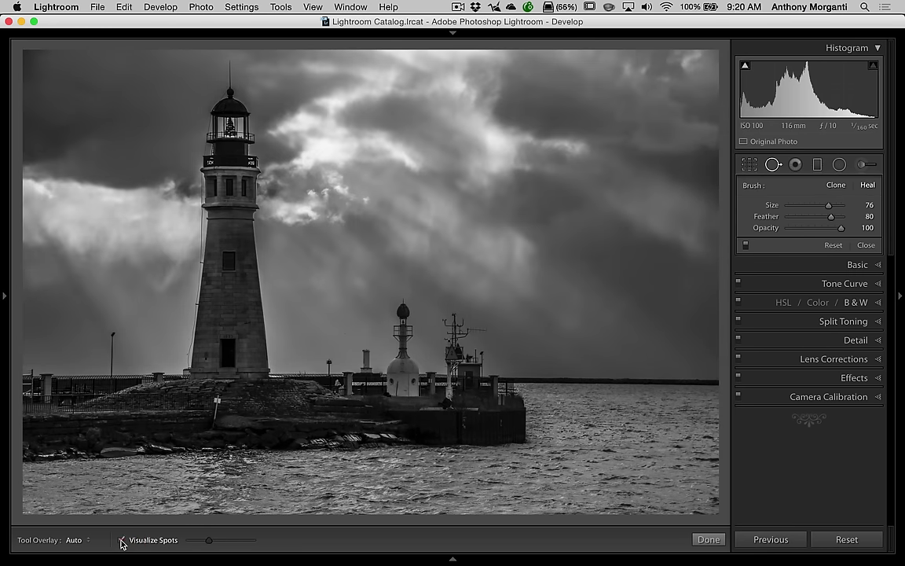
{"action": "left_click", "coordinate": [122, 541]}
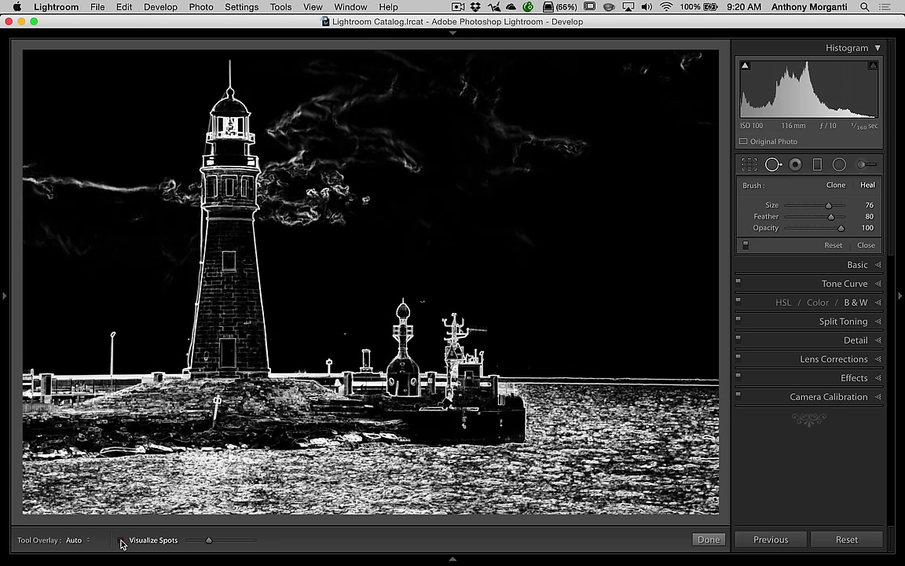
{"action": "left_click", "coordinate": [122, 541]}
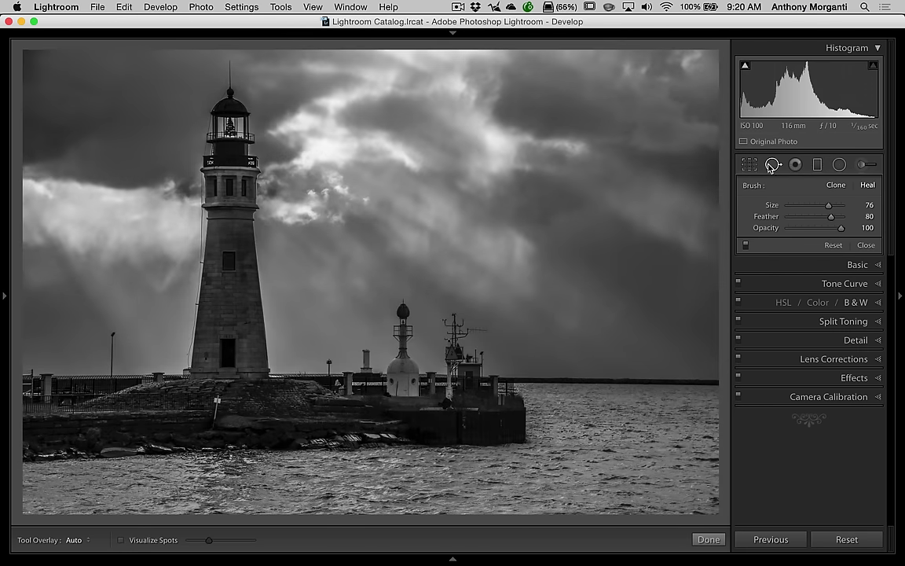
{"action": "left_click", "coordinate": [772, 165]}
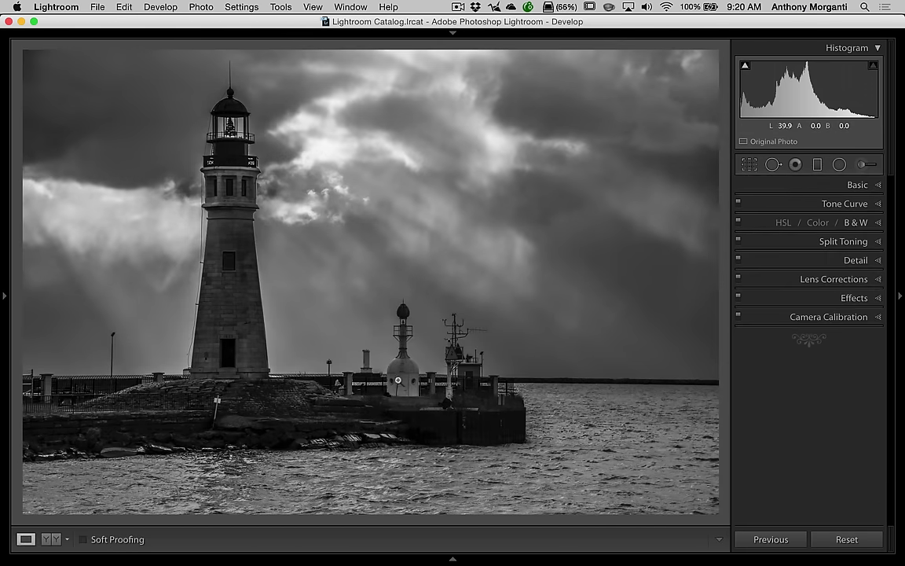
Heal the bird in the sky between the lighthouse and the small domed tower, using Spot Removal at size 43
{"action": "left_click", "coordinate": [355, 343]}
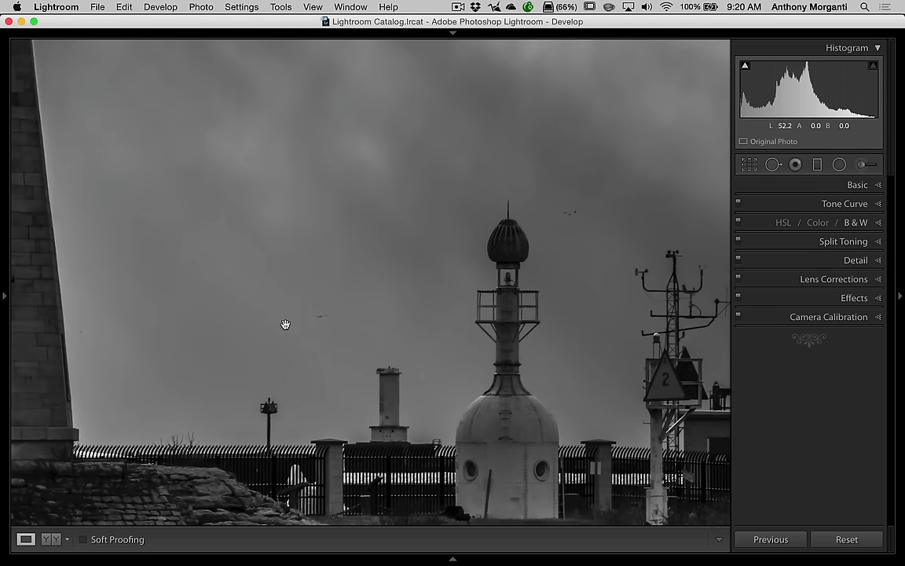
{"action": "scroll", "coordinate": [285, 323], "scroll_direction": "down", "scroll_amount": 3}
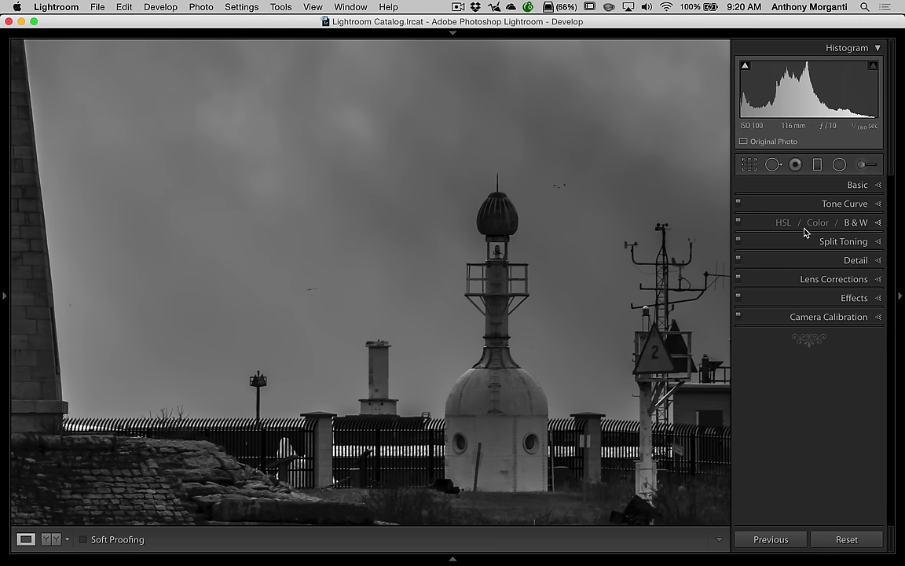
{"action": "left_click", "coordinate": [772, 164]}
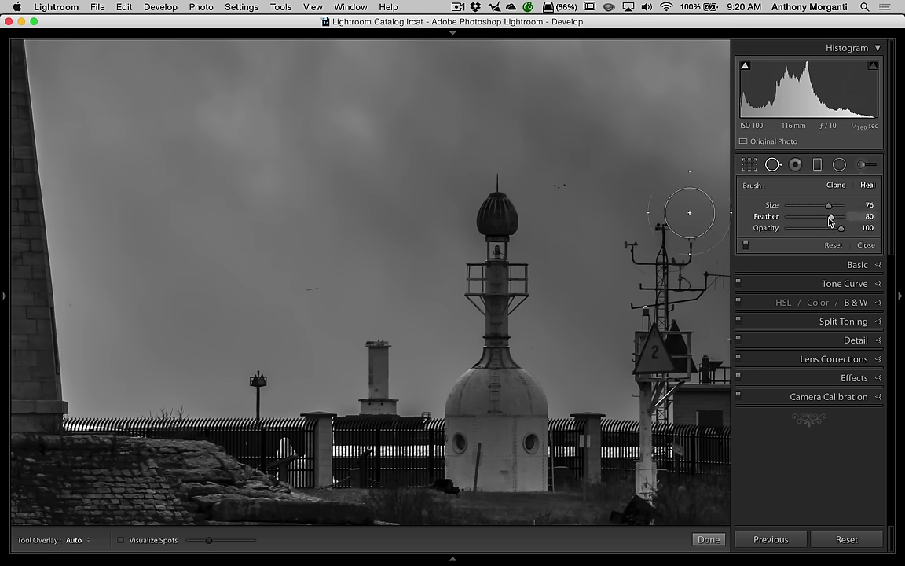
{"action": "scroll", "coordinate": [307, 256], "scroll_direction": "down", "scroll_amount": 10}
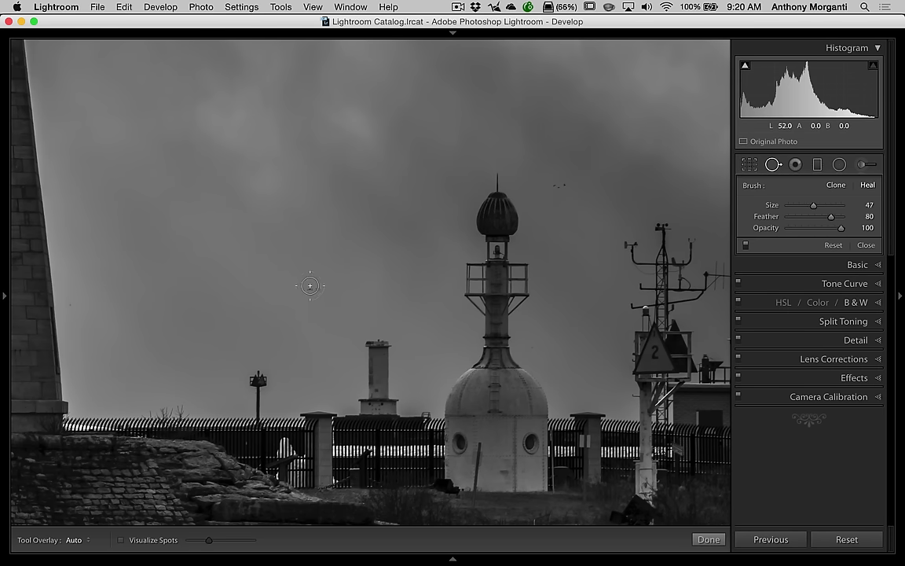
{"action": "scroll", "coordinate": [311, 287], "scroll_direction": "up", "scroll_amount": 4}
{"action": "key", "text": "bracketright"}
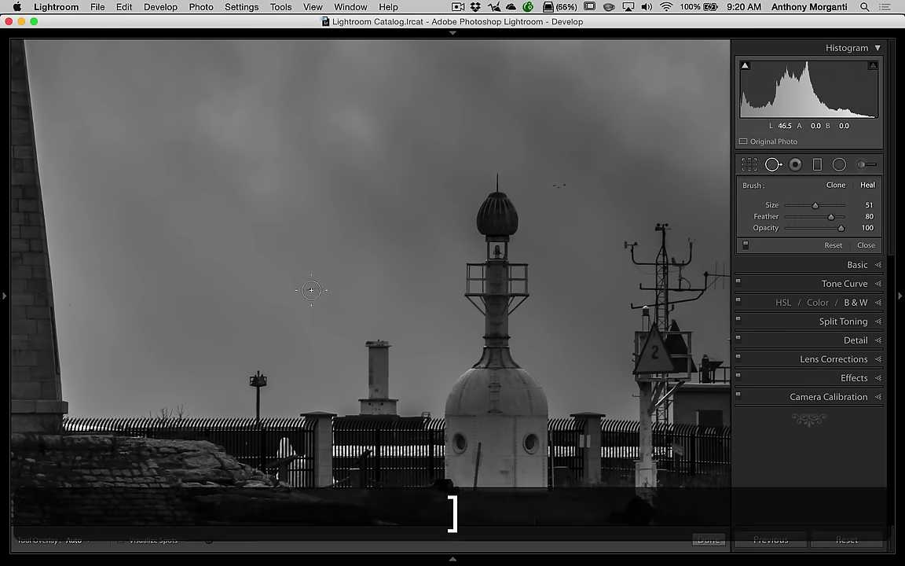
{"action": "key", "text": "bracketleft"}
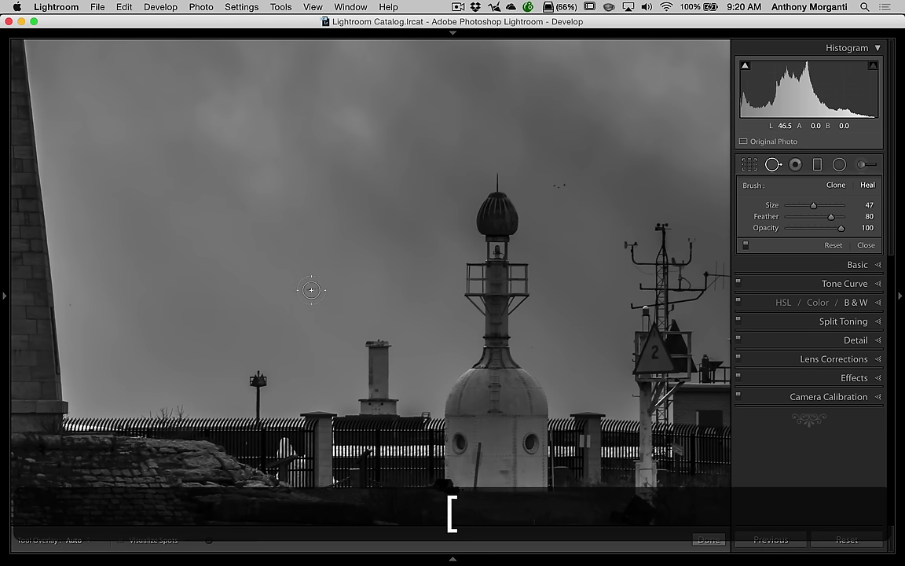
{"action": "scroll", "coordinate": [311, 289], "scroll_direction": "up", "scroll_amount": 1}
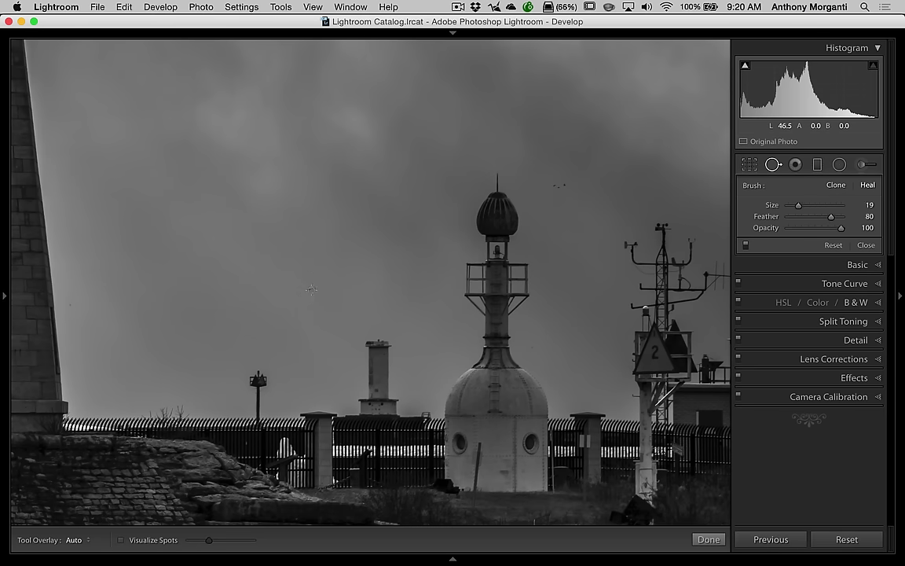
{"action": "scroll", "coordinate": [313, 289], "scroll_direction": "up", "scroll_amount": 2}
{"action": "scroll", "coordinate": [314, 288], "scroll_direction": "down", "scroll_amount": 2}
{"action": "scroll", "coordinate": [312, 289], "scroll_direction": "down", "scroll_amount": 2}
{"action": "left_click", "coordinate": [312, 288]}
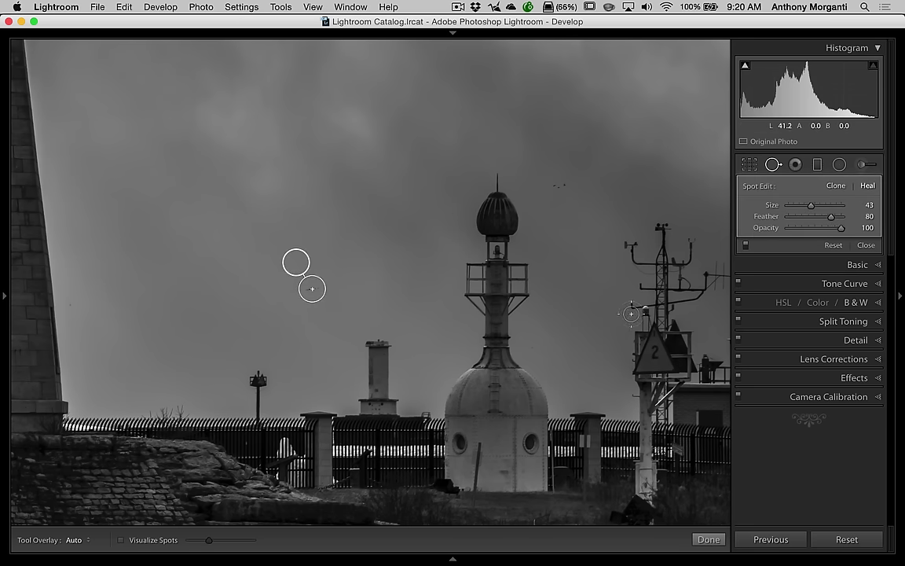
Move the first spot's healing source to another patch of sky and heal the birds beside the domed tower's top
{"action": "key", "text": "ctrl+z"}
{"action": "mouse_move", "coordinate": [297, 261]}
{"action": "left_mouse_down"}
{"action": "mouse_move", "coordinate": [374, 259]}
{"action": "mouse_move", "coordinate": [346, 247]}
{"action": "mouse_move", "coordinate": [258, 256]}
{"action": "mouse_move", "coordinate": [268, 272]}
{"action": "mouse_move", "coordinate": [301, 262]}
{"action": "mouse_move", "coordinate": [285, 263]}
{"action": "left_mouse_up"}
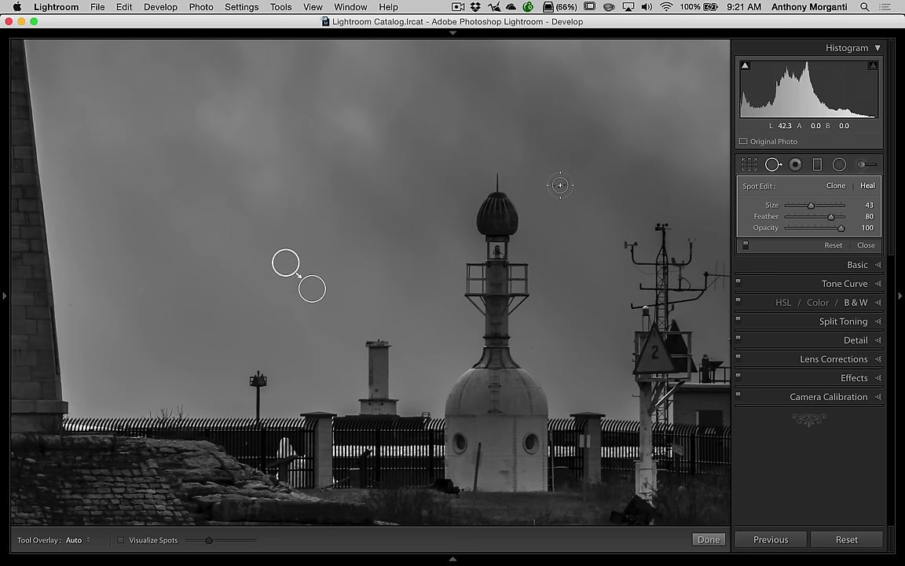
{"action": "left_click", "coordinate": [559, 185]}
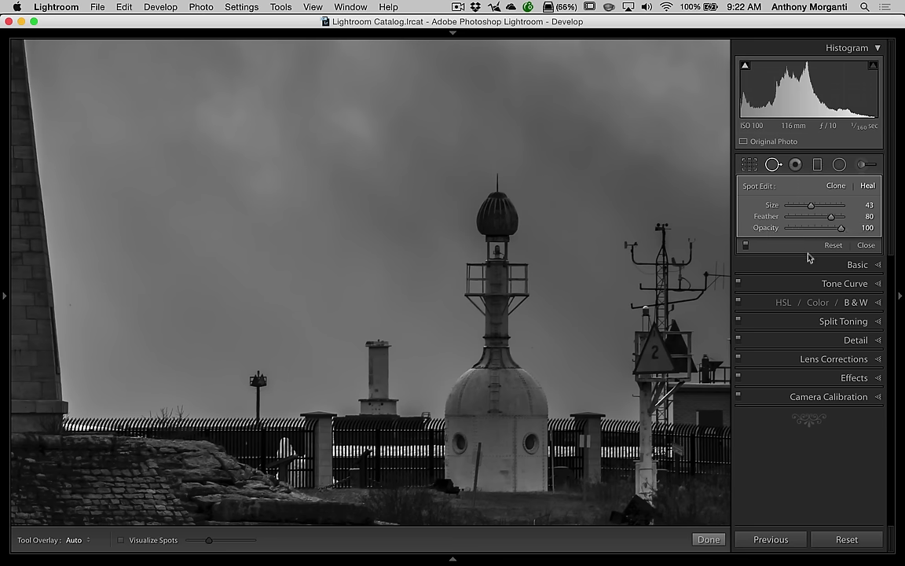
{"action": "left_click", "coordinate": [774, 163]}
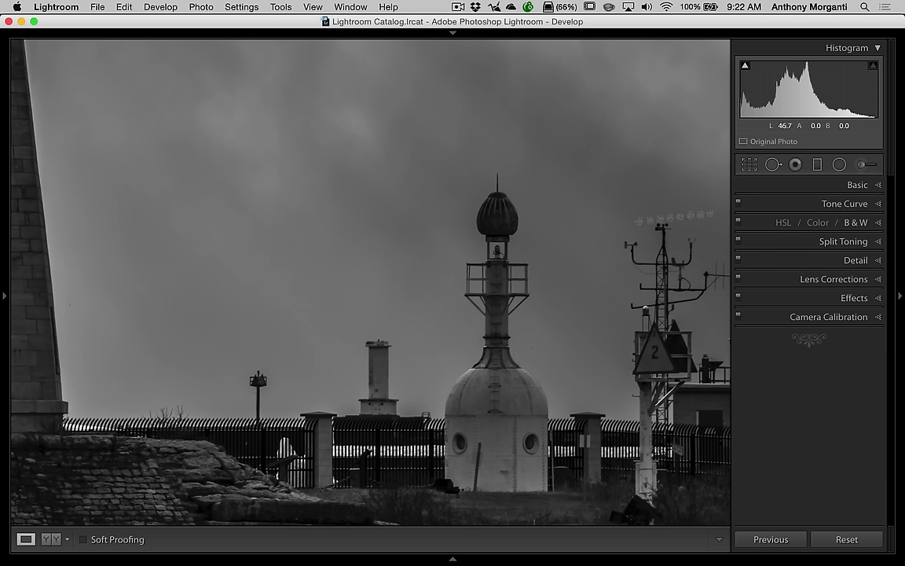
{"action": "left_click", "coordinate": [375, 224]}
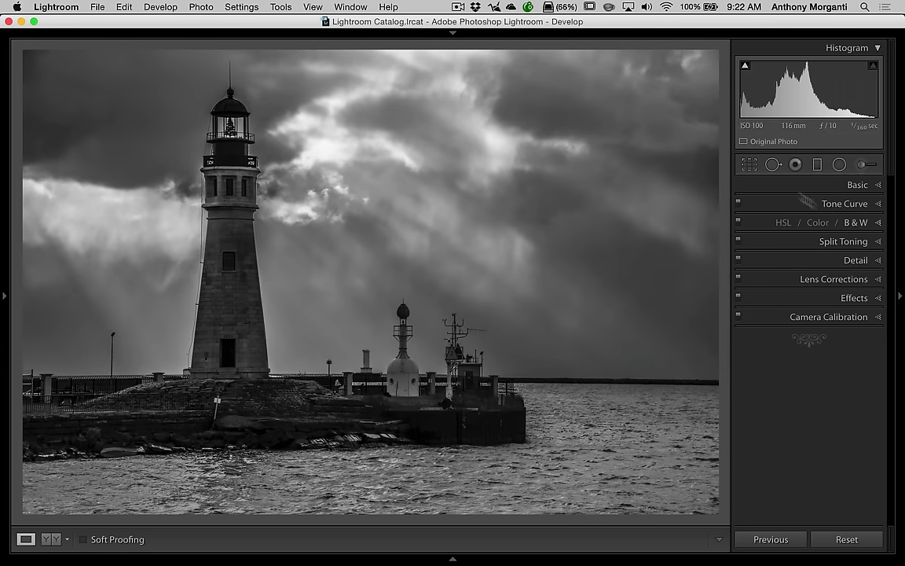
Enable Profile Corrections and Remove Chromatic Aberration for the photo, and show the lens profile settings
{"action": "left_click", "coordinate": [848, 280]}
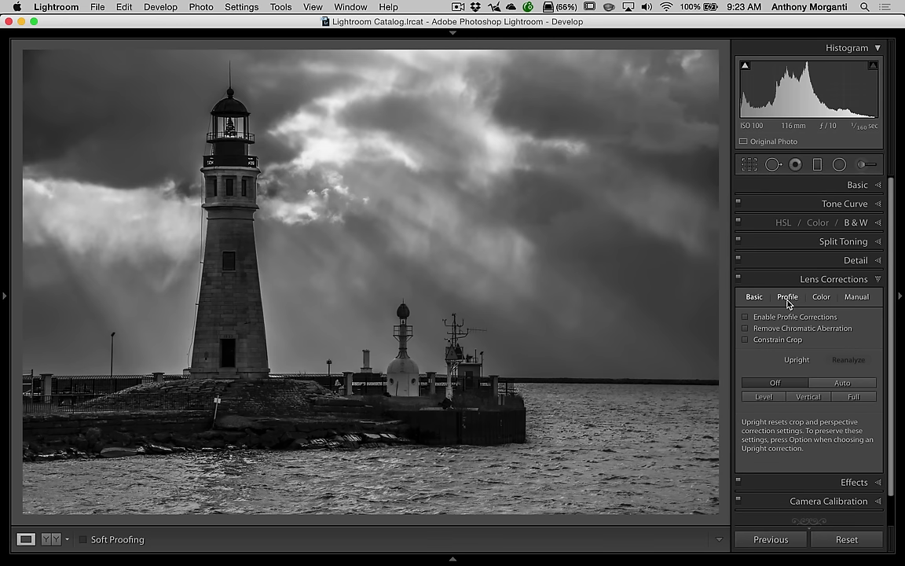
{"action": "left_click", "coordinate": [744, 317]}
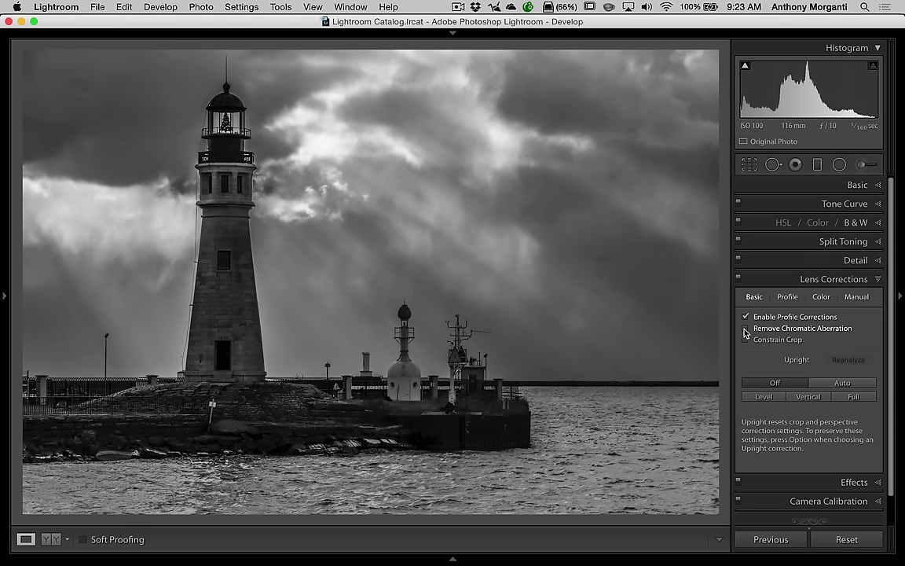
{"action": "left_click", "coordinate": [745, 331]}
{"action": "left_click", "coordinate": [788, 299]}
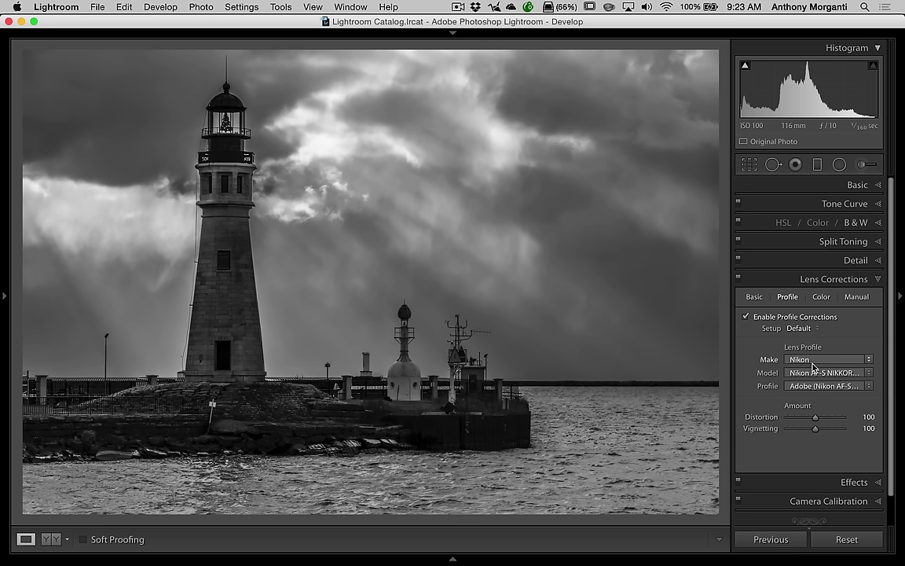
Close the lens profile settings and cycle the photo's info overlay through file and exposure details until it is hidden
{"action": "left_click", "coordinate": [850, 282]}
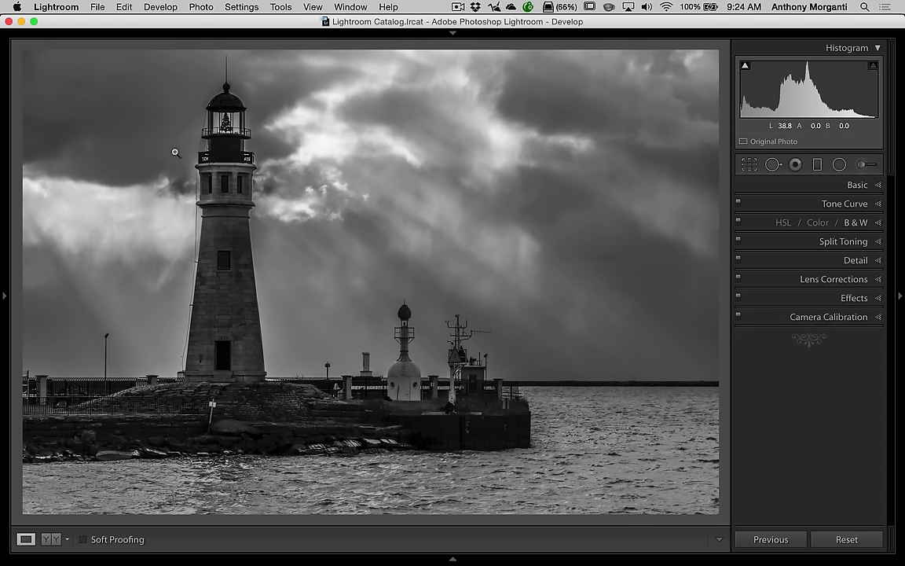
{"action": "key", "text": "i"}
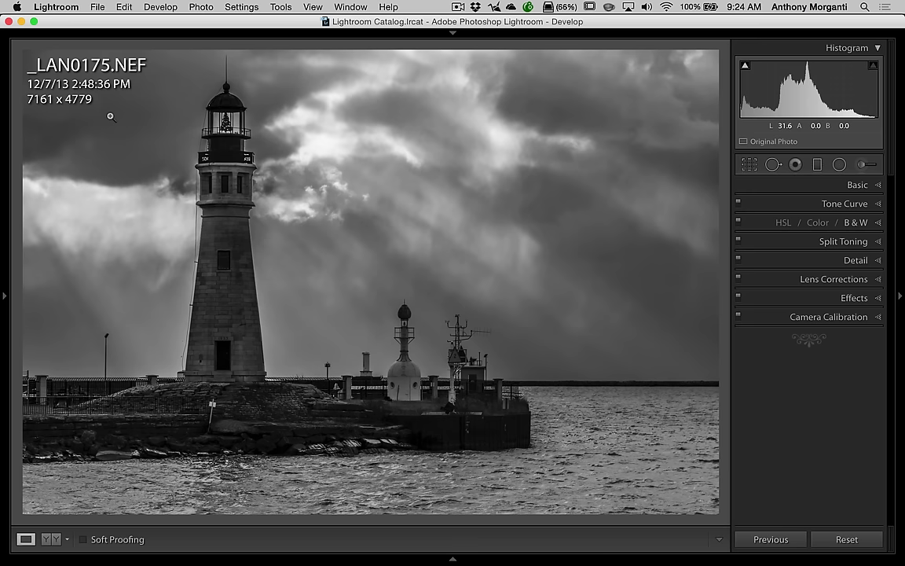
{"action": "key", "text": "i"}
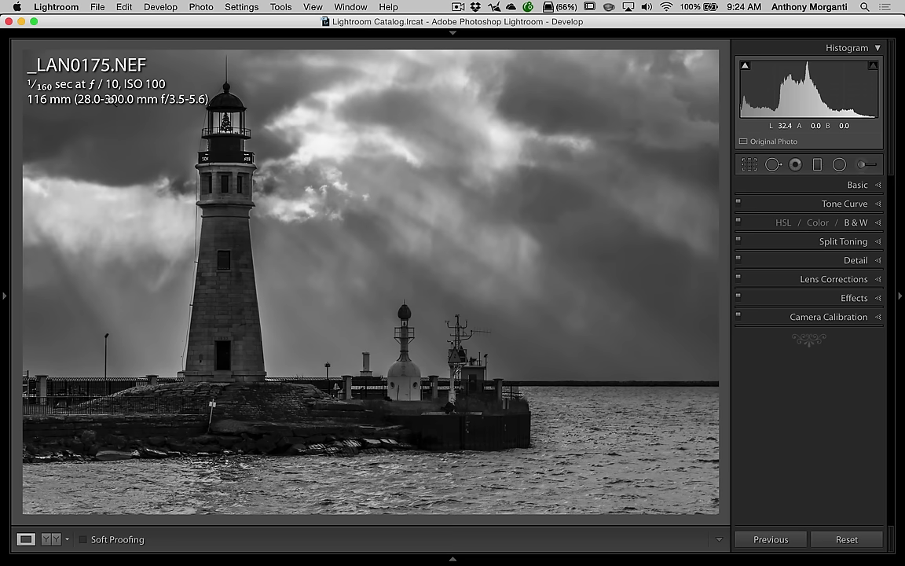
{"action": "key", "text": "i"}
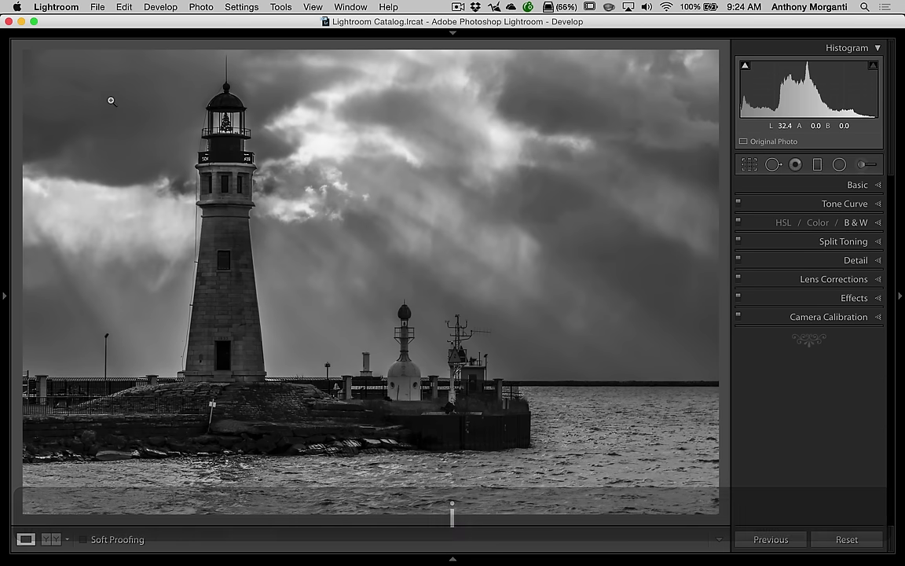
Darken the photo's edges with a Highlight Priority post-crop vignette, setting its Amount to -13
{"action": "left_click", "coordinate": [845, 298]}
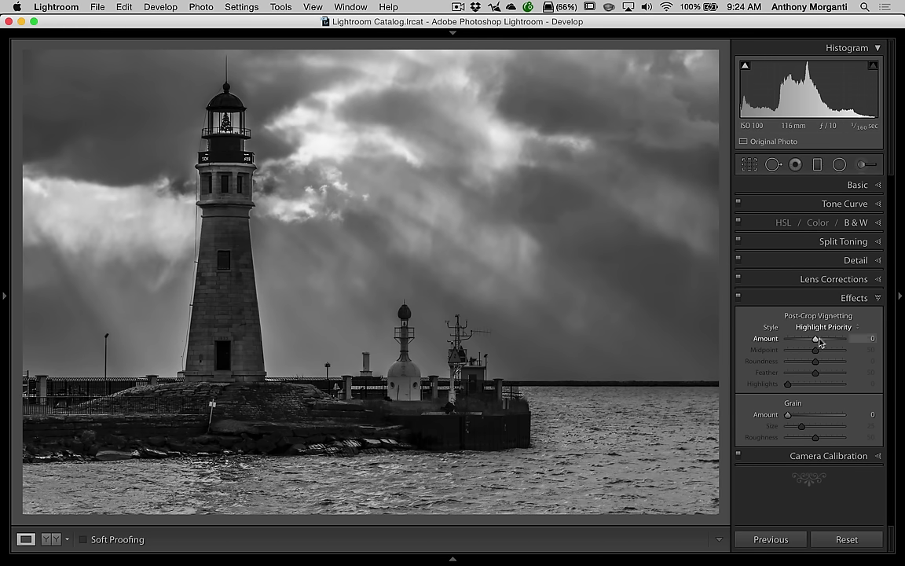
{"action": "left_click_drag", "start_coordinate": [814, 339], "coordinate": [811, 343]}
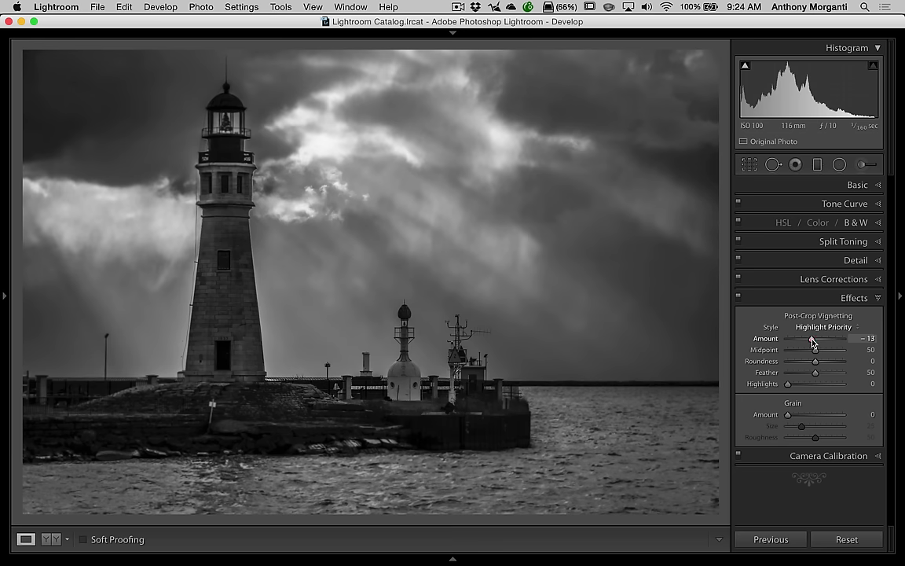
{"action": "left_click_drag", "start_coordinate": [811, 342], "coordinate": [813, 343]}
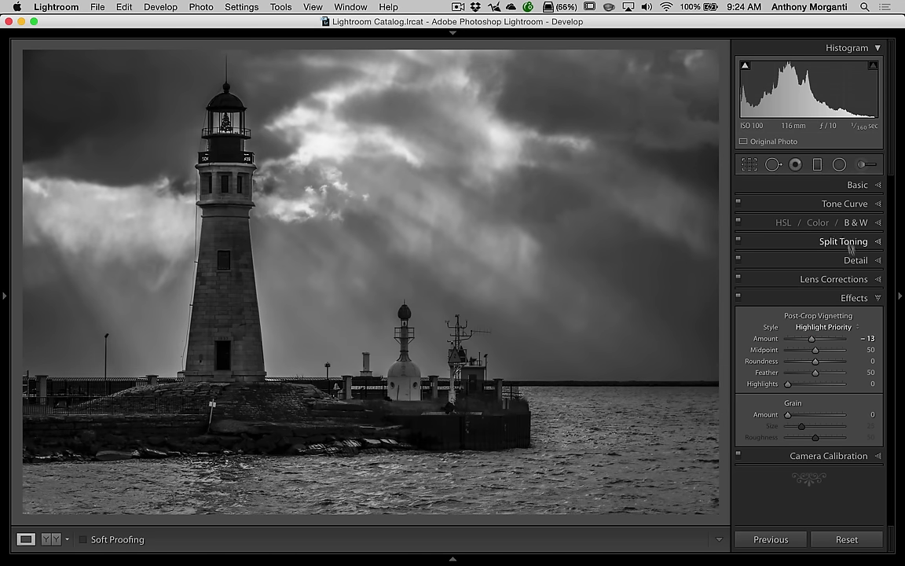
{"action": "left_click", "coordinate": [855, 298]}
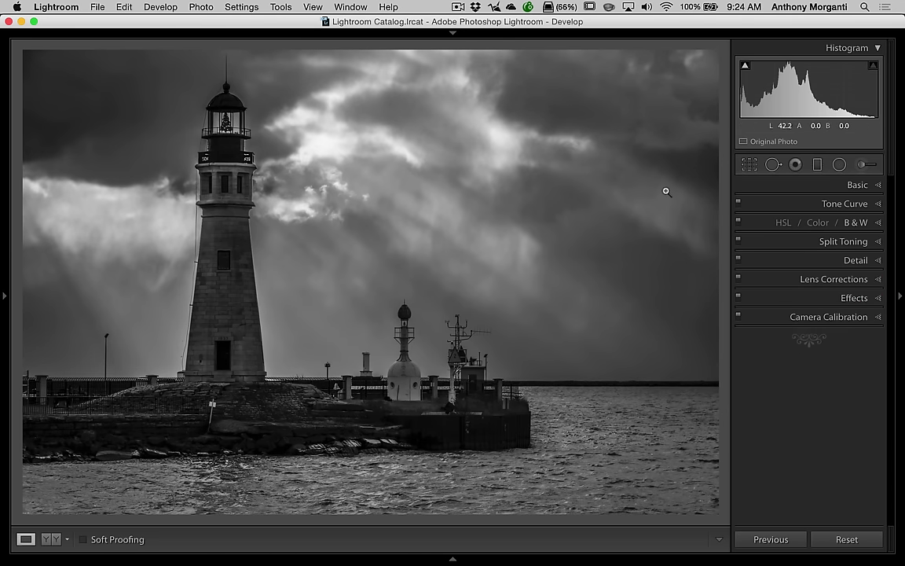